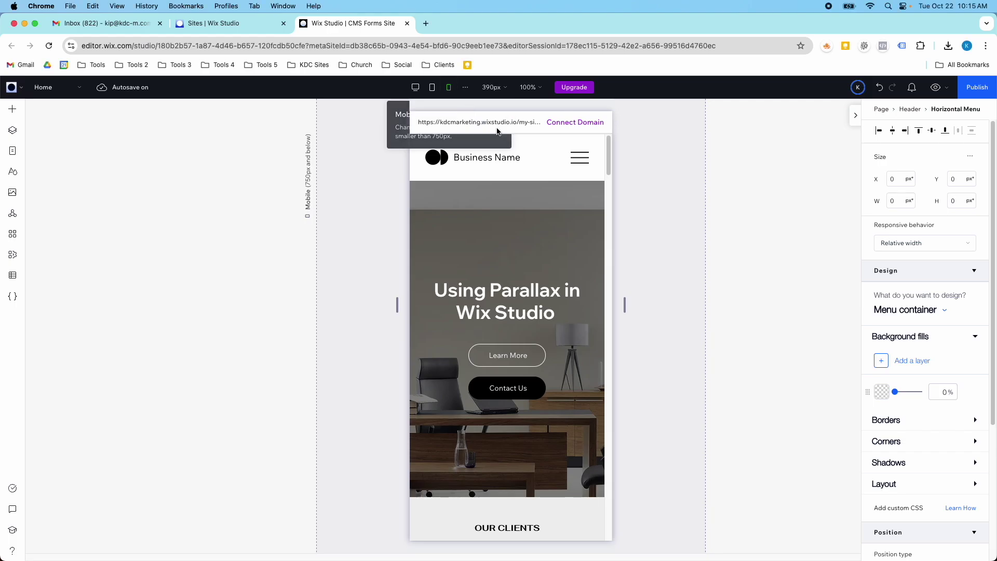
Open the mobile menu and drag a 24px black basic shape into its container below the links
{"action": "left_click", "coordinate": [579, 157]}
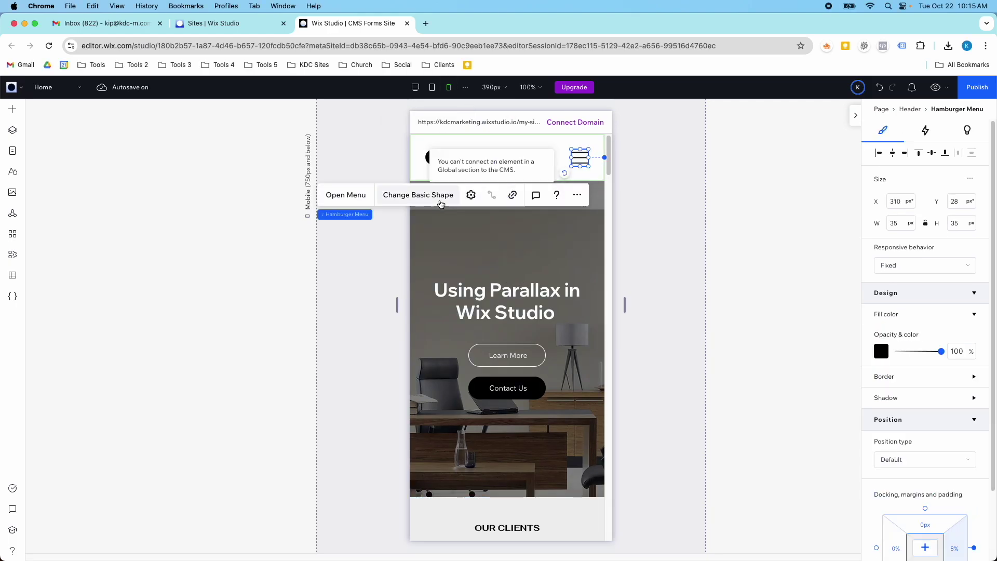
{"action": "left_click", "coordinate": [346, 196]}
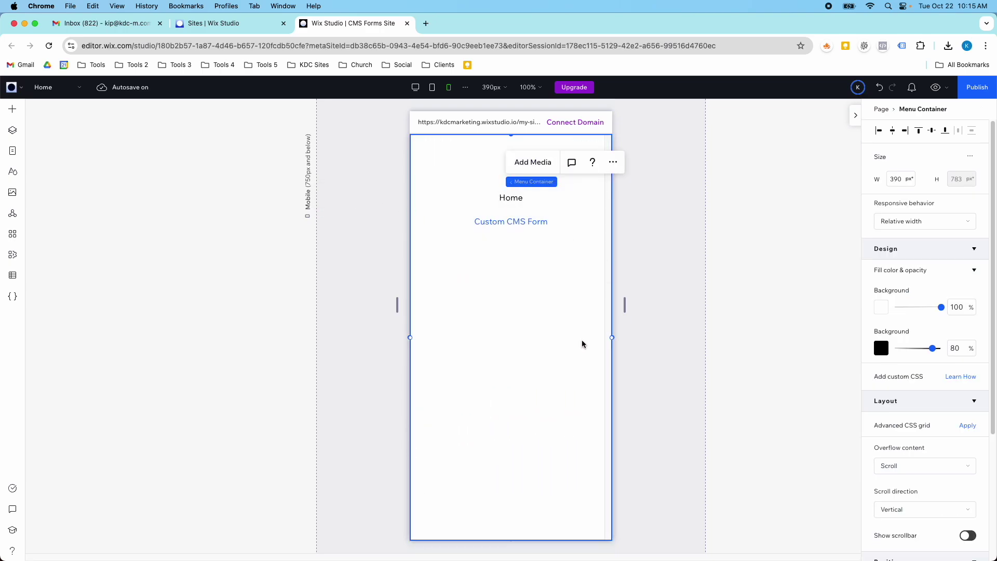
{"action": "left_click", "coordinate": [13, 113]}
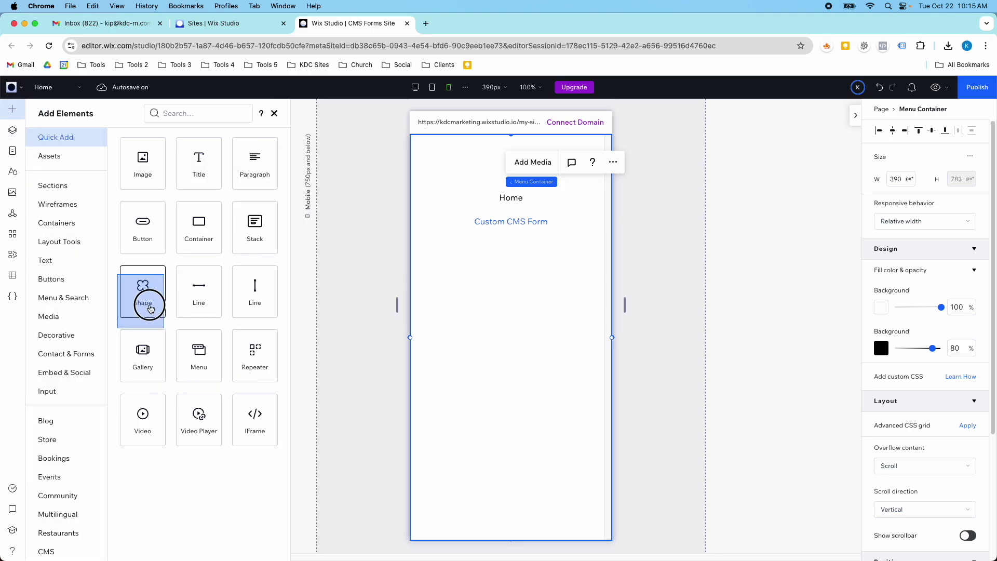
{"action": "left_click_drag", "start_coordinate": [143, 296], "coordinate": [502, 288]}
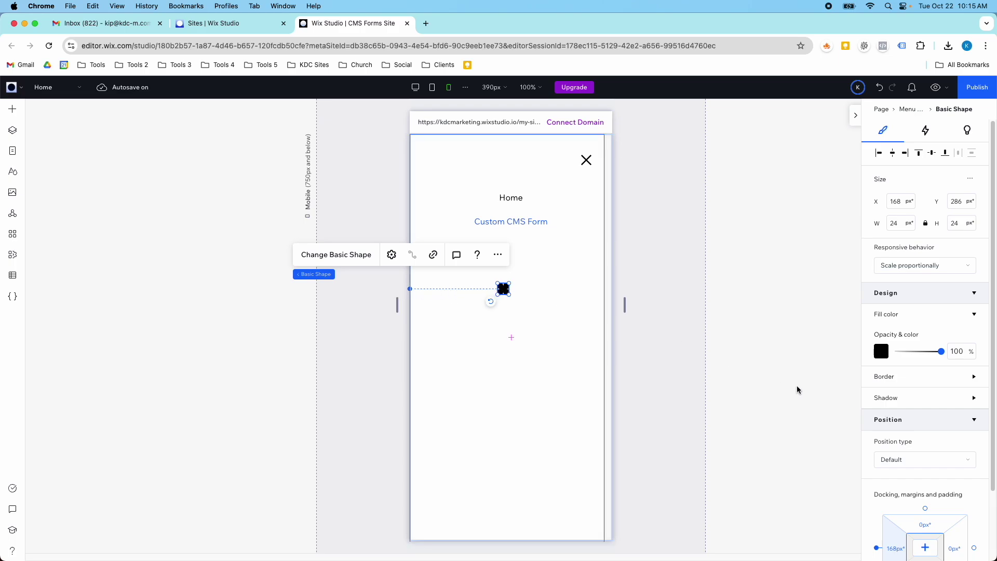
{"action": "scroll", "coordinate": [960, 460], "scroll_direction": "down", "scroll_amount": 1}
Move the 24x24 black shape to sit centred just below the Custom CMS Form link (X 183, Y 234)
{"action": "scroll", "coordinate": [960, 460], "scroll_direction": "down", "scroll_amount": 2}
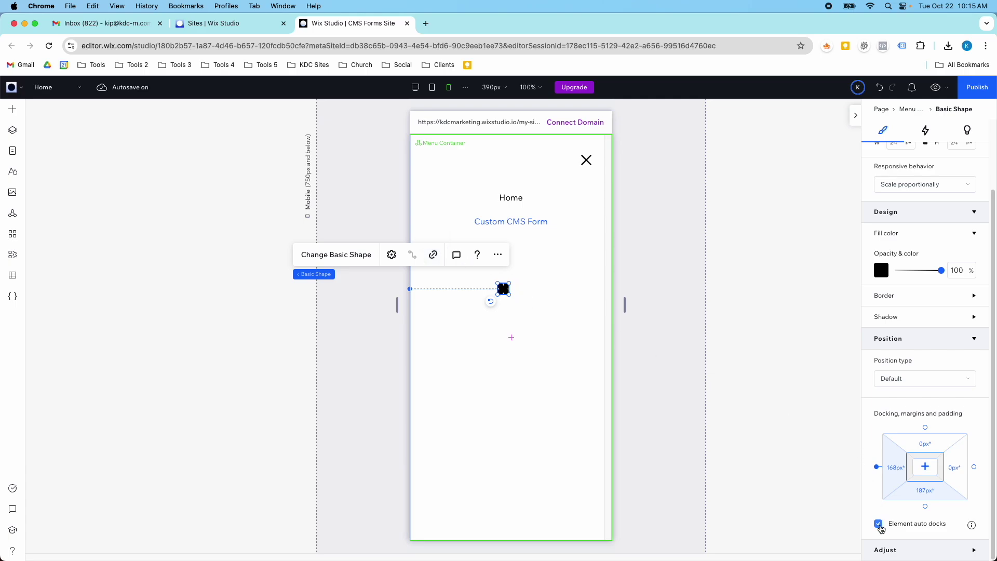
{"action": "left_click_drag", "start_coordinate": [504, 289], "coordinate": [523, 318]}
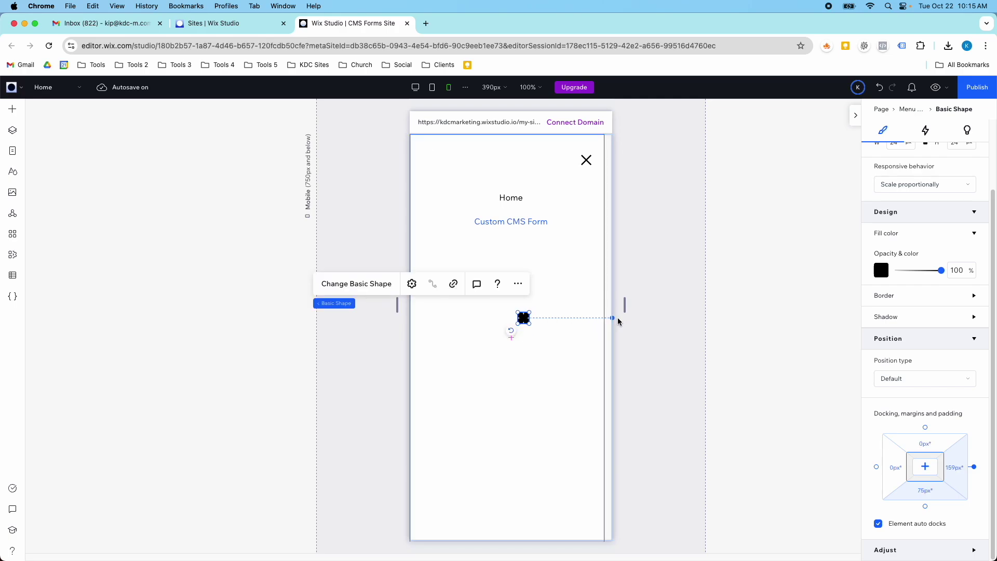
{"action": "left_click_drag", "start_coordinate": [522, 318], "coordinate": [513, 263]}
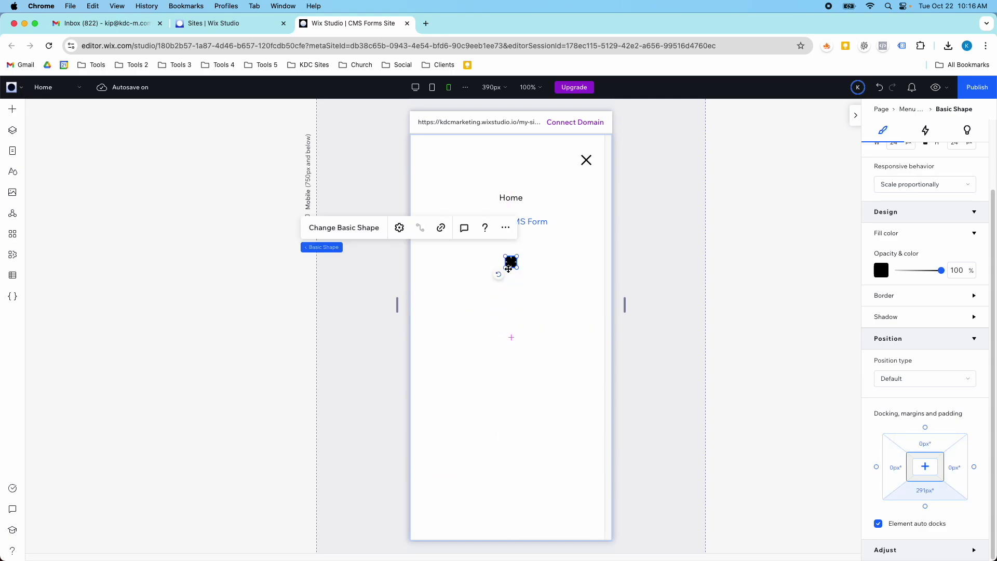
{"action": "scroll", "coordinate": [909, 243], "scroll_direction": "up", "scroll_amount": 3}
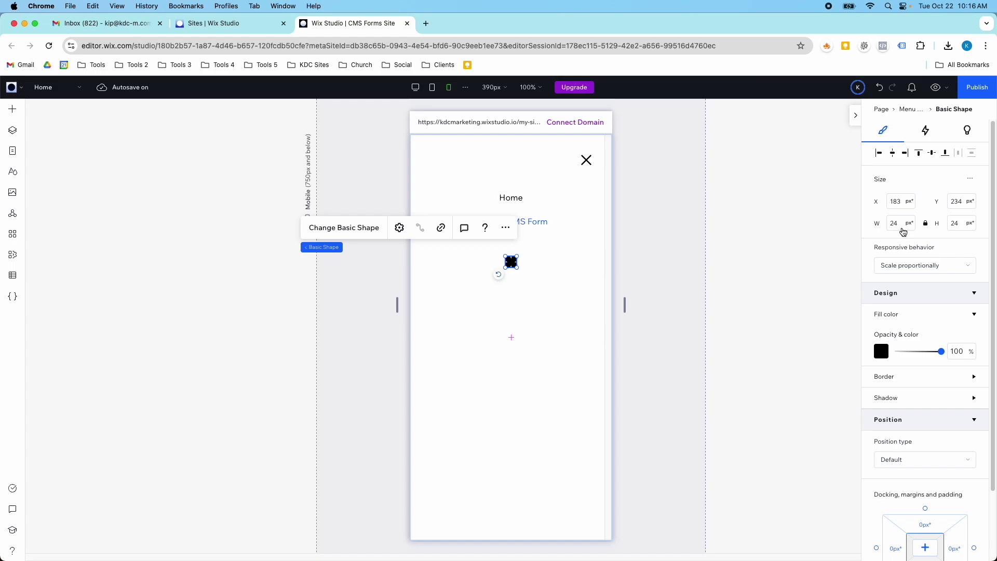
Resize the black shape to 48 px wide and drag it up to the top of the menu
{"action": "left_click", "coordinate": [897, 223]}
{"action": "type", "text": "4"}
{"action": "key", "text": "Return"}
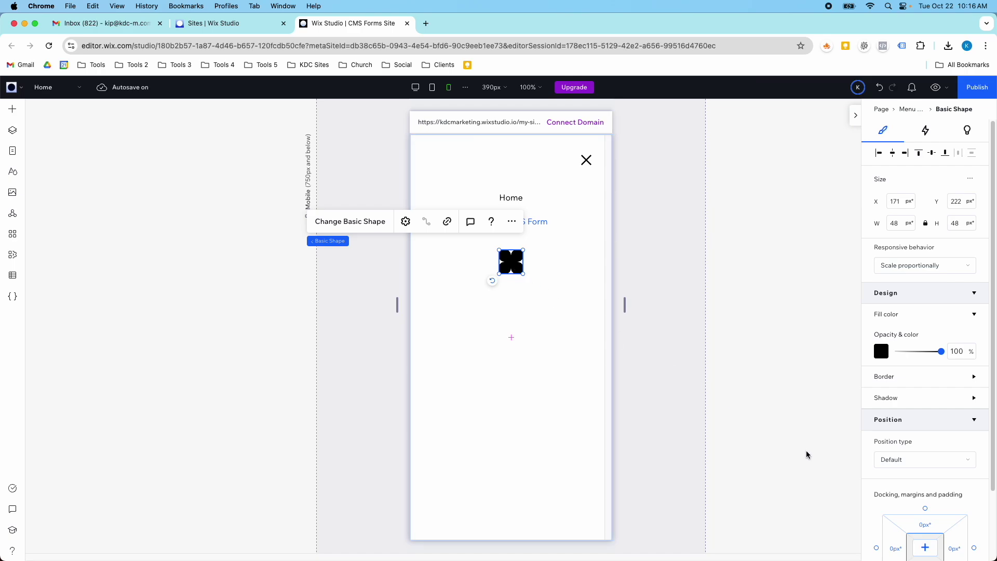
{"action": "scroll", "coordinate": [915, 491], "scroll_direction": "down", "scroll_amount": 3}
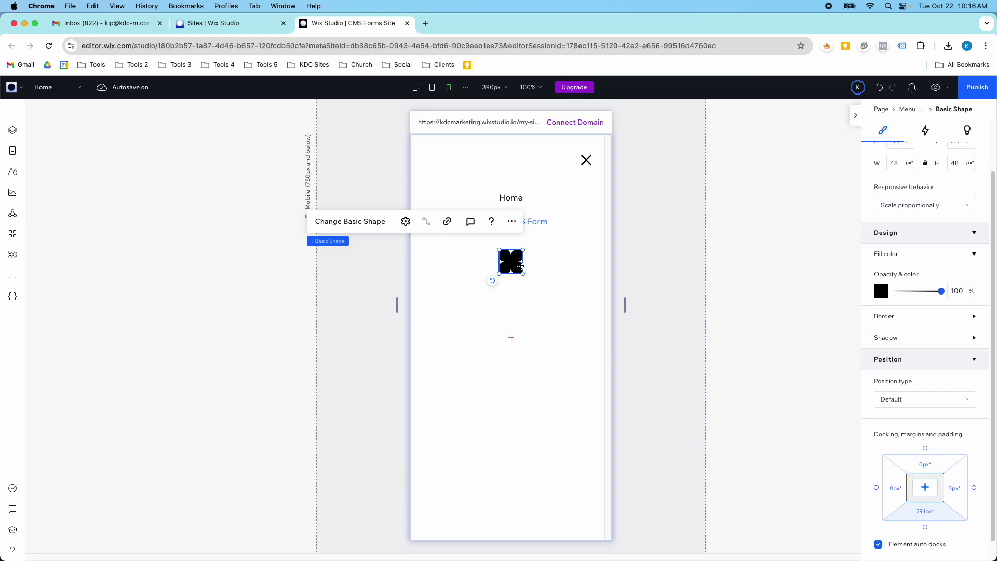
{"action": "left_click_drag", "start_coordinate": [511, 261], "coordinate": [508, 163]}
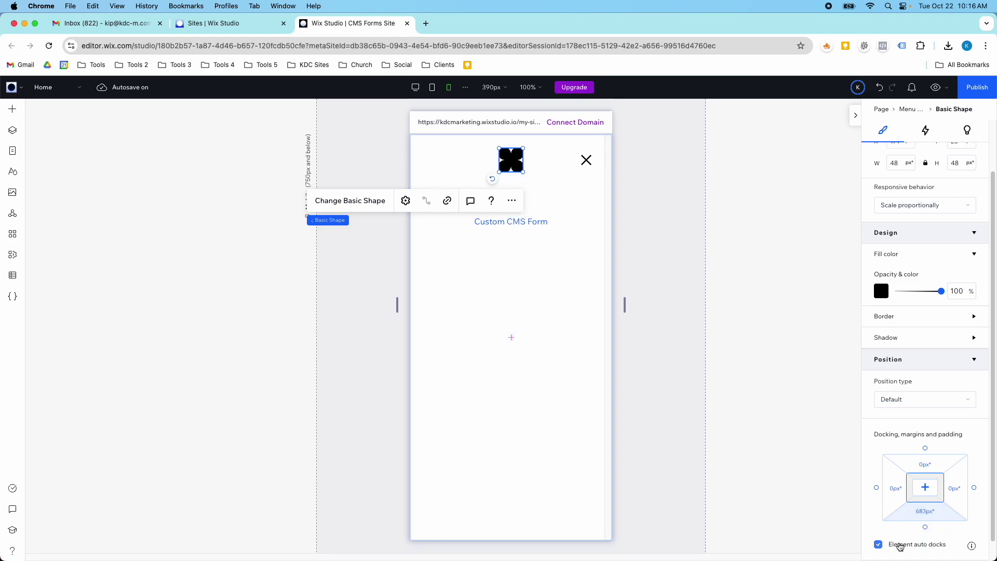
Turn off auto docking, dock the shape to the top, and set a fixed 24 px top margin
{"action": "left_click", "coordinate": [881, 547]}
{"action": "left_click_drag", "start_coordinate": [506, 168], "coordinate": [510, 166]}
{"action": "left_click", "coordinate": [925, 450]}
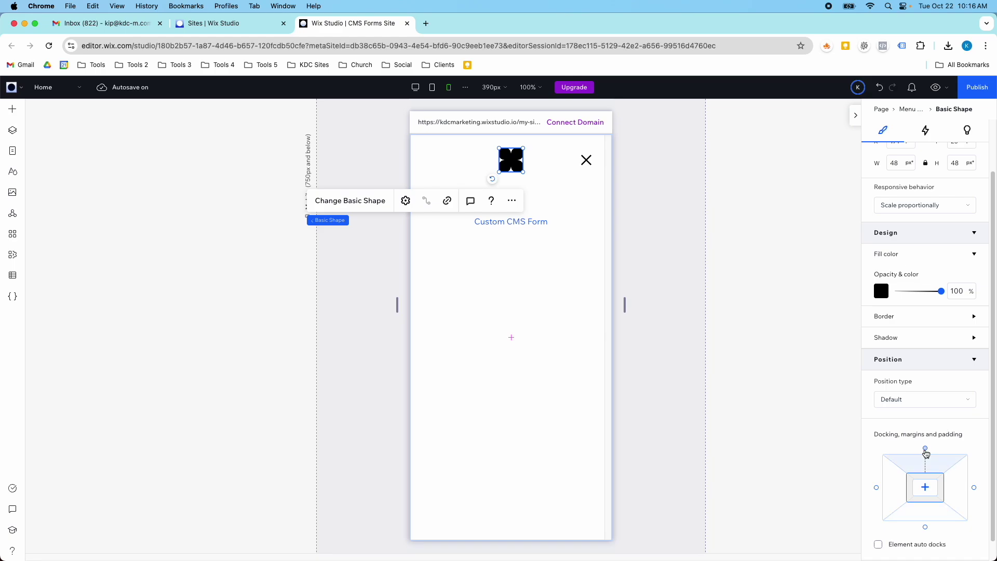
{"action": "left_click", "coordinate": [925, 465]}
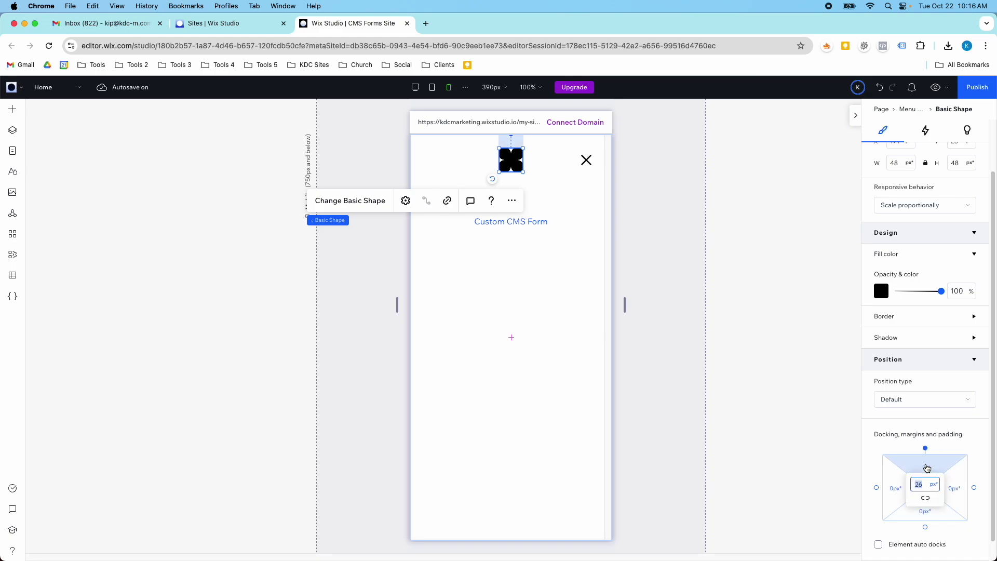
{"action": "left_click", "coordinate": [935, 485]}
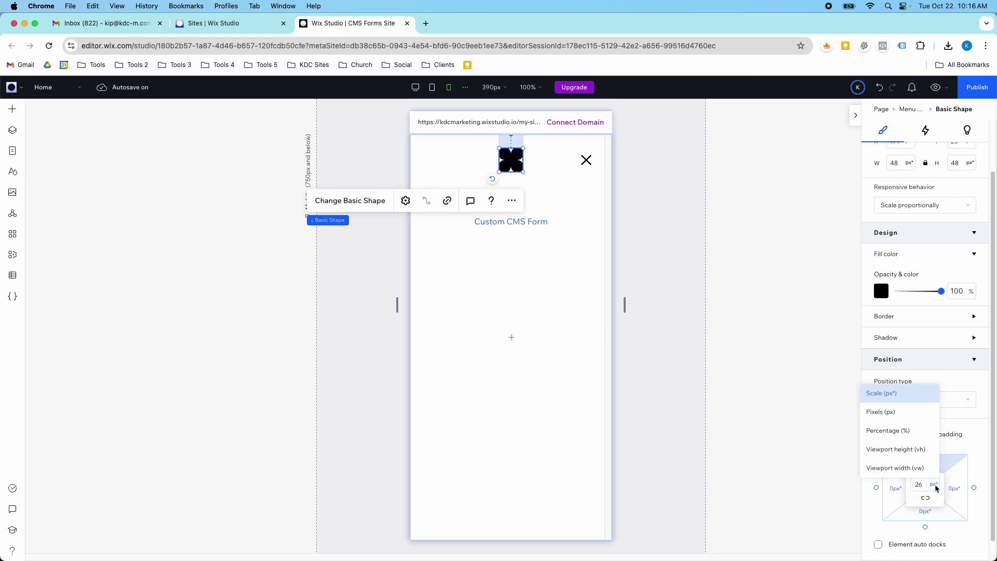
{"action": "left_click", "coordinate": [881, 412]}
{"action": "left_click", "coordinate": [920, 484]}
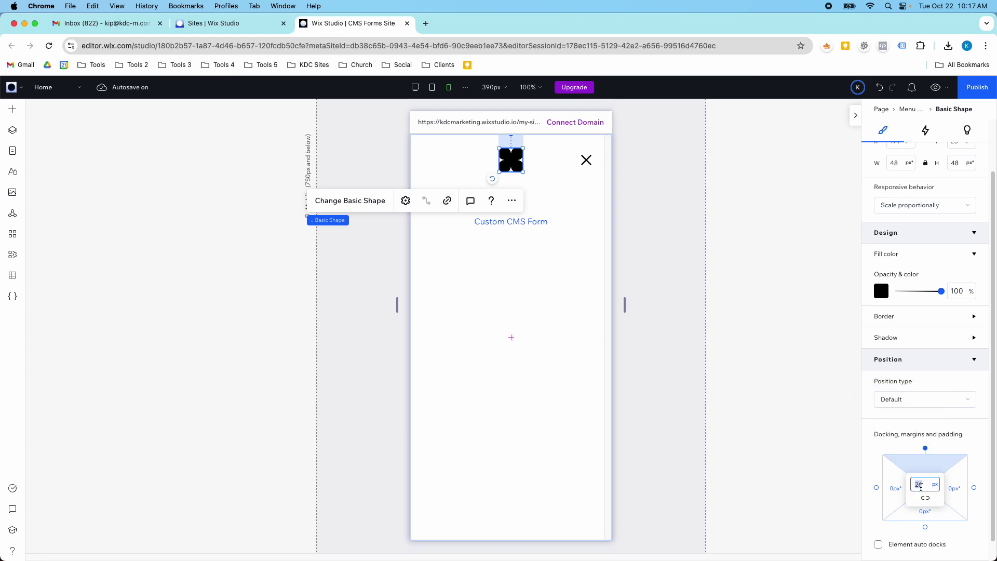
{"action": "type", "text": "24"}
{"action": "key", "text": "Return"}
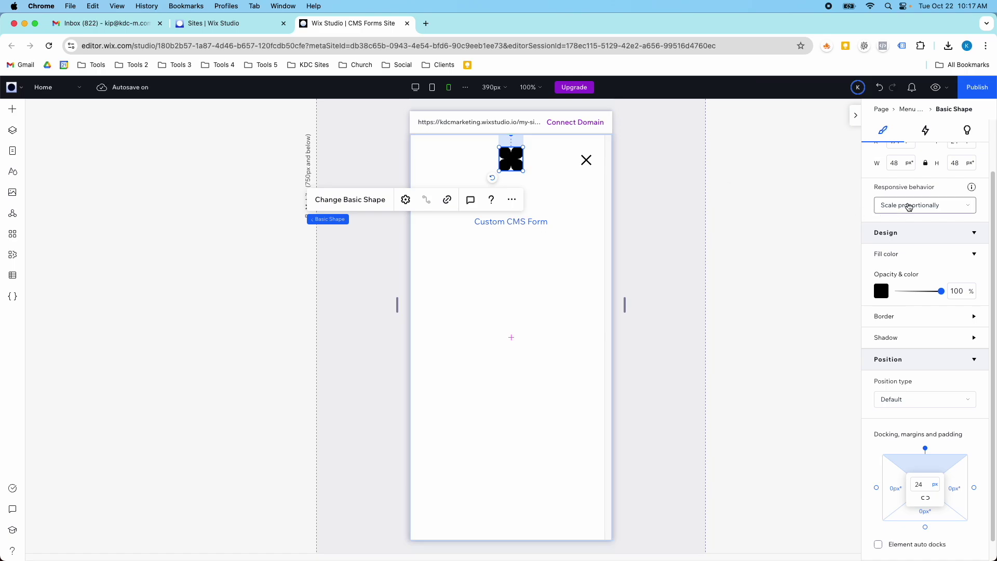
{"action": "scroll", "coordinate": [899, 171], "scroll_direction": "up", "scroll_amount": 2}
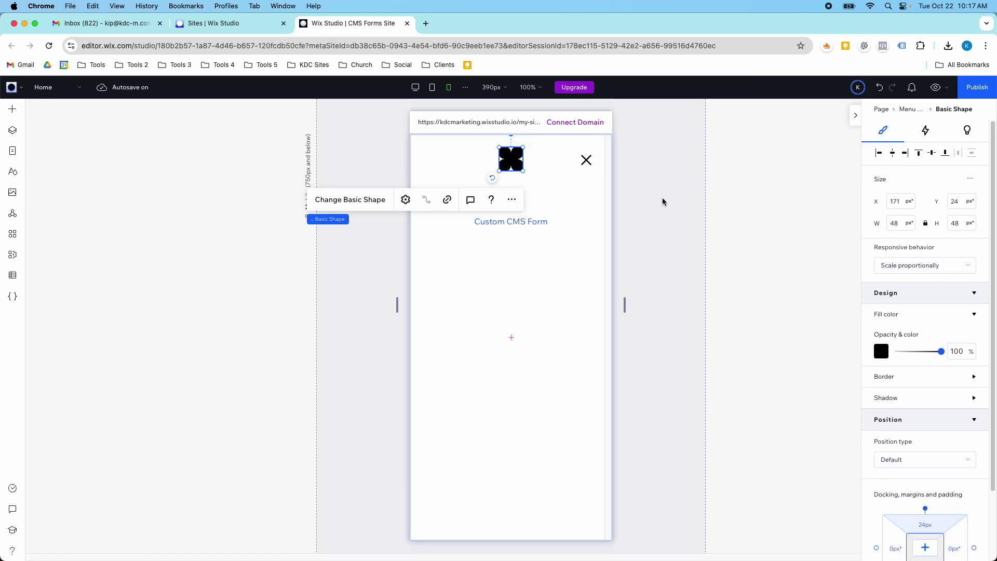
{"action": "scroll", "coordinate": [914, 457], "scroll_direction": "down", "scroll_amount": 3}
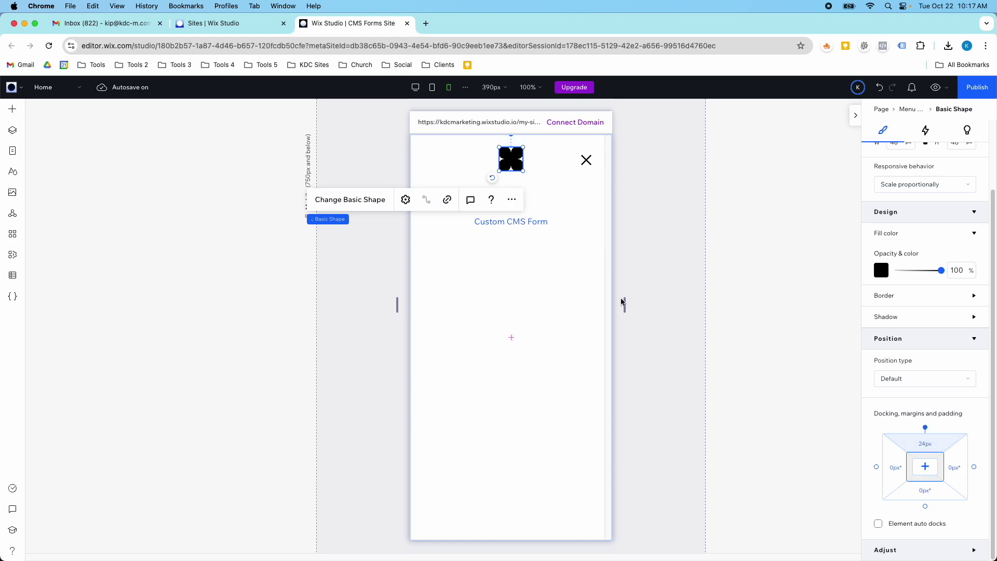
{"action": "left_click_drag", "start_coordinate": [625, 306], "coordinate": [625, 329]}
{"action": "left_click", "coordinate": [516, 159]}
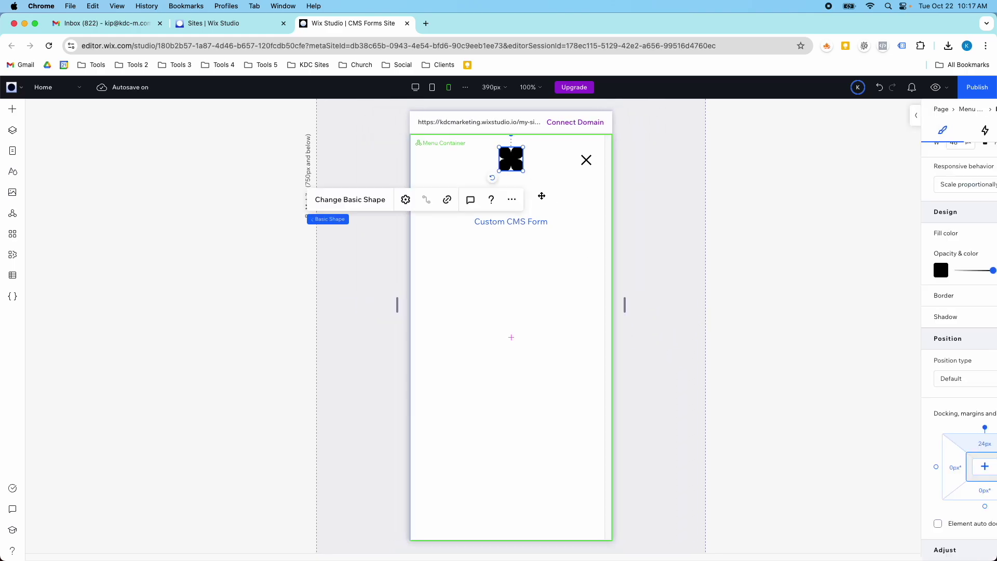
{"action": "mouse_move", "coordinate": [517, 158]}
{"action": "left_mouse_down"}
{"action": "mouse_move", "coordinate": [525, 156]}
{"action": "mouse_move", "coordinate": [509, 165]}
{"action": "left_mouse_up"}
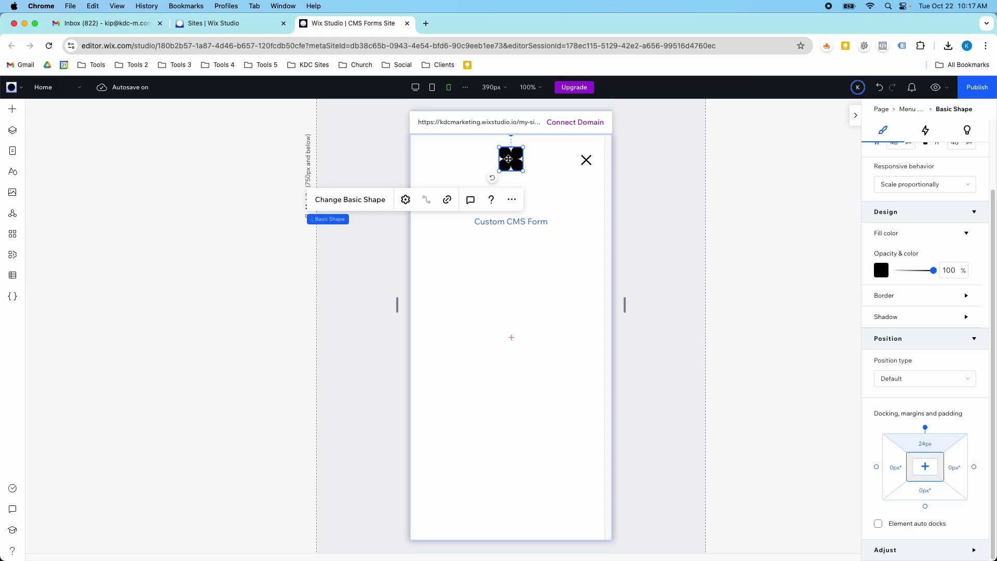
{"action": "mouse_move", "coordinate": [625, 305]}
{"action": "left_mouse_down"}
{"action": "mouse_move", "coordinate": [698, 301]}
{"action": "mouse_move", "coordinate": [629, 319]}
{"action": "mouse_move", "coordinate": [625, 306]}
{"action": "left_mouse_up"}
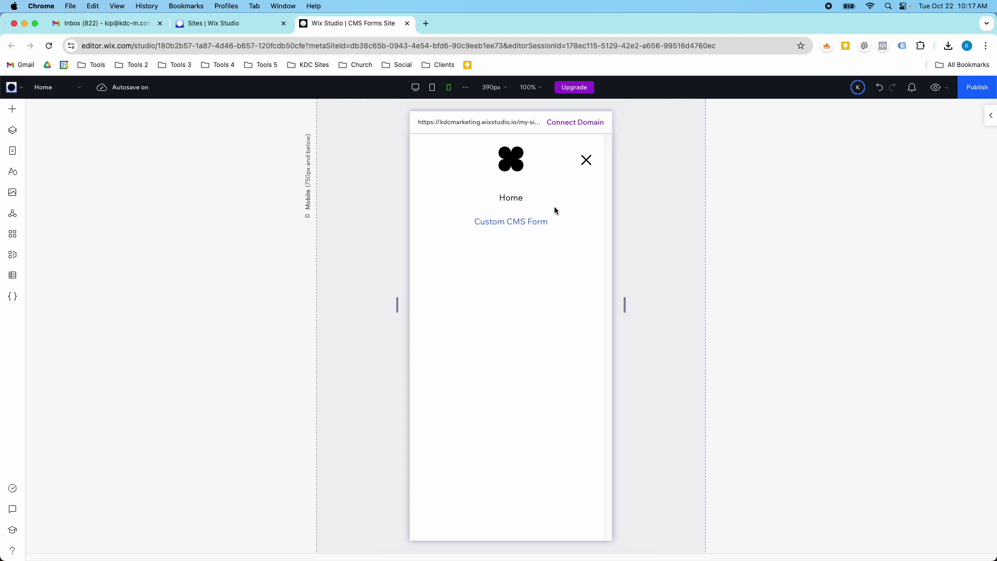
{"action": "left_click", "coordinate": [511, 158]}
Set the shape's responsive behaviour to Fixed and check it at a wider canvas width
{"action": "left_click", "coordinate": [889, 188]}
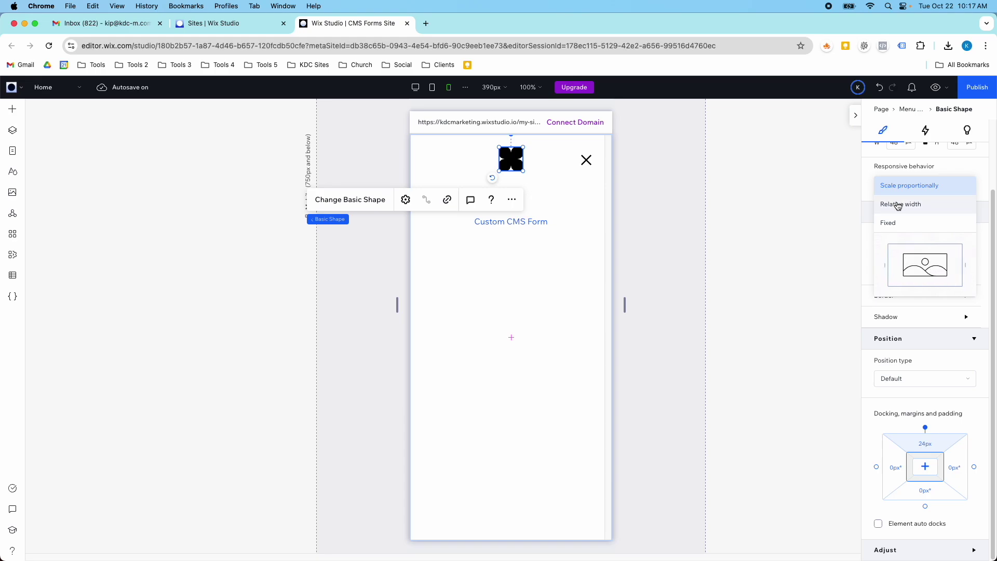
{"action": "left_click", "coordinate": [896, 222]}
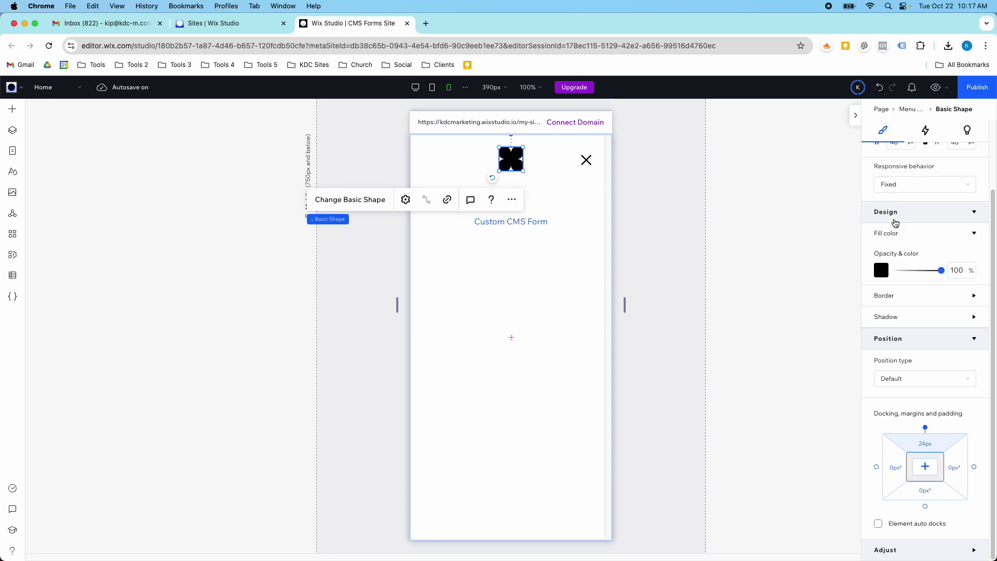
{"action": "scroll", "coordinate": [896, 223], "scroll_direction": "up", "scroll_amount": 3}
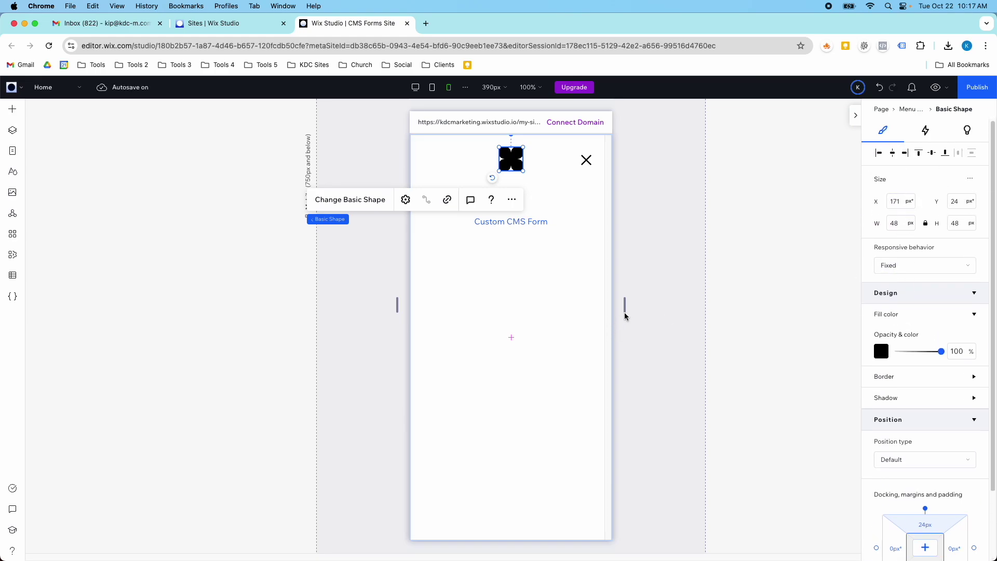
{"action": "mouse_move", "coordinate": [625, 316]}
{"action": "left_mouse_down"}
{"action": "mouse_move", "coordinate": [625, 307]}
{"action": "mouse_move", "coordinate": [701, 310]}
{"action": "mouse_move", "coordinate": [594, 311]}
{"action": "mouse_move", "coordinate": [669, 310]}
{"action": "mouse_move", "coordinate": [616, 317]}
{"action": "mouse_move", "coordinate": [670, 319]}
{"action": "mouse_move", "coordinate": [595, 319]}
{"action": "mouse_move", "coordinate": [678, 318]}
{"action": "mouse_move", "coordinate": [624, 322]}
{"action": "left_mouse_up"}
{"action": "left_click", "coordinate": [505, 160]}
{"action": "scroll", "coordinate": [902, 286], "scroll_direction": "down", "scroll_amount": 2}
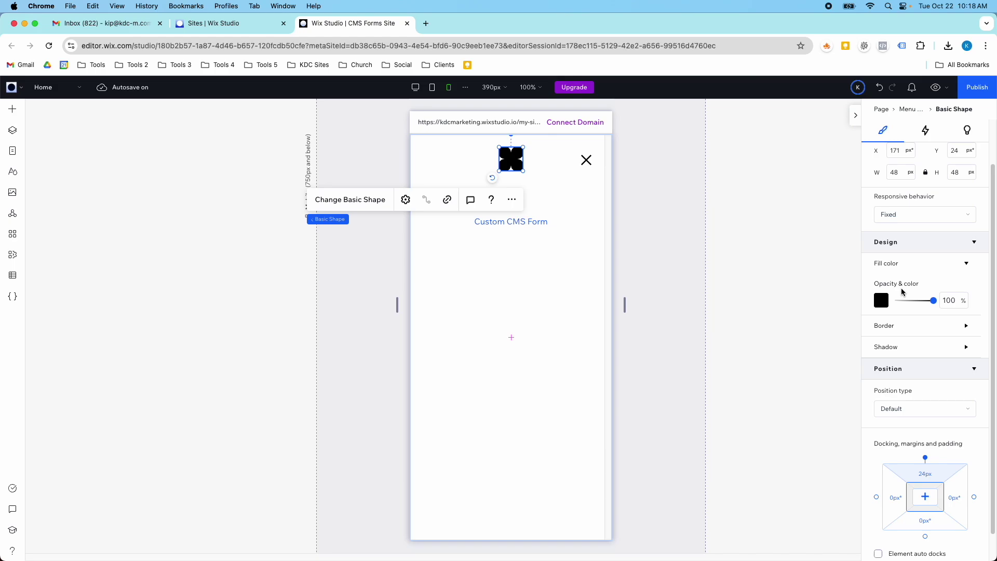
Switch the logo to Scale proportionally and close the mobile menu
{"action": "left_click", "coordinate": [904, 215]}
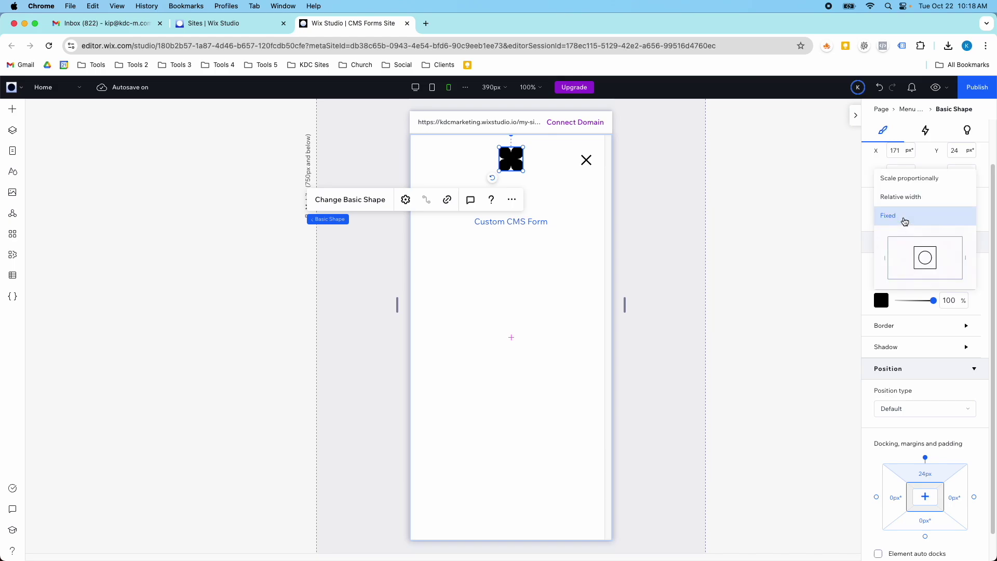
{"action": "left_click", "coordinate": [903, 178]}
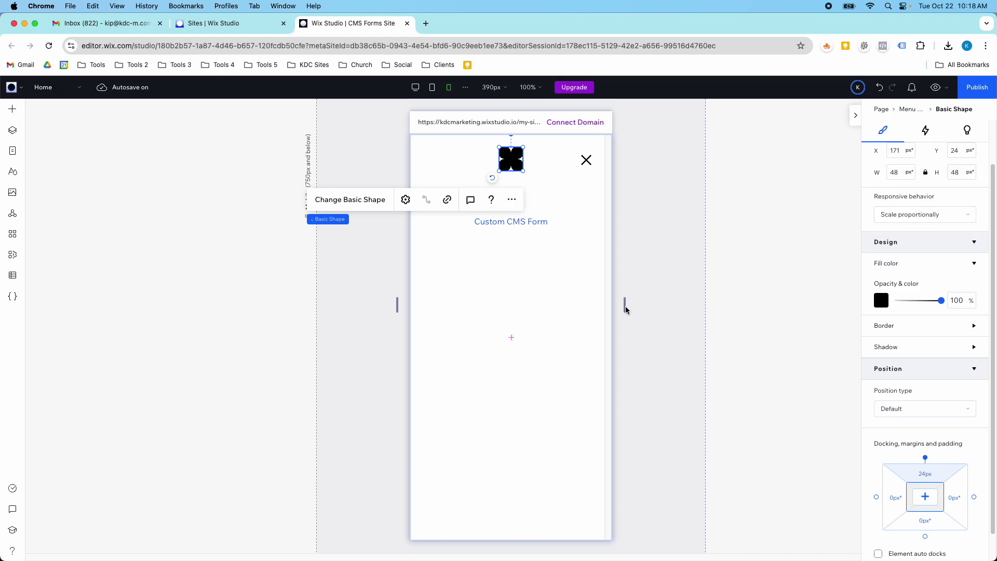
{"action": "left_click", "coordinate": [675, 306]}
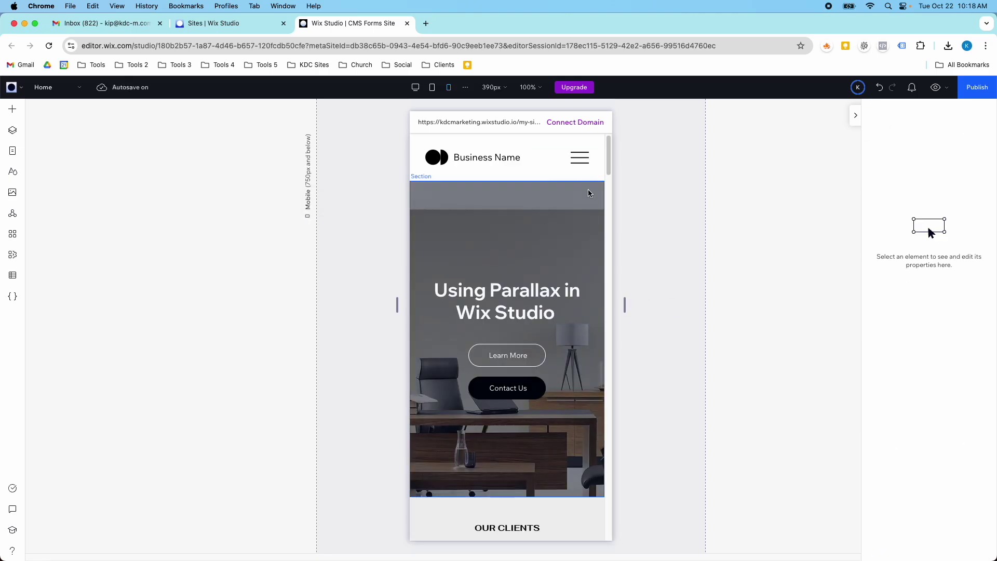
Reopen the mobile menu and test the menu layout at a wider screen width
{"action": "left_click", "coordinate": [580, 159]}
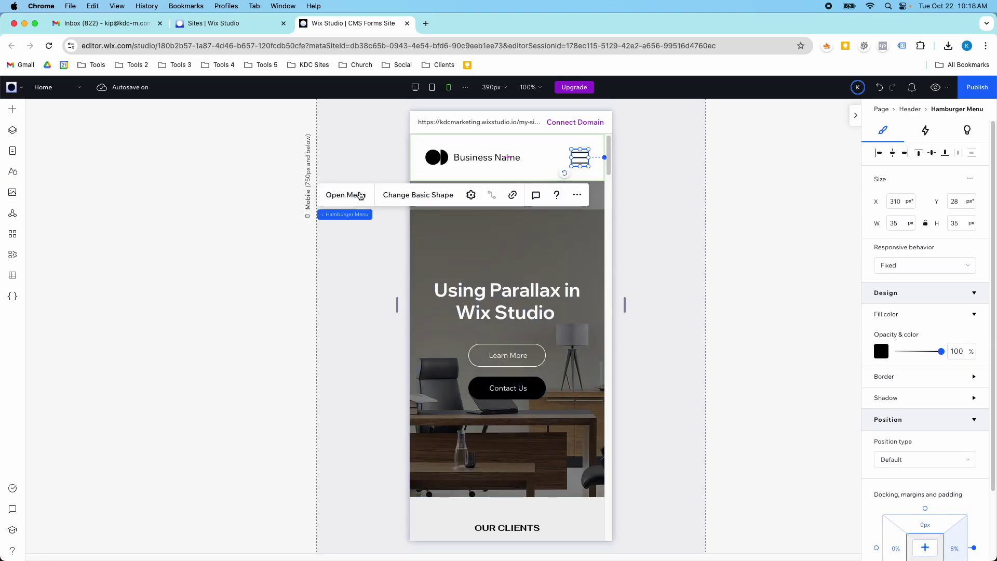
{"action": "left_click", "coordinate": [346, 196]}
{"action": "left_click", "coordinate": [609, 301]}
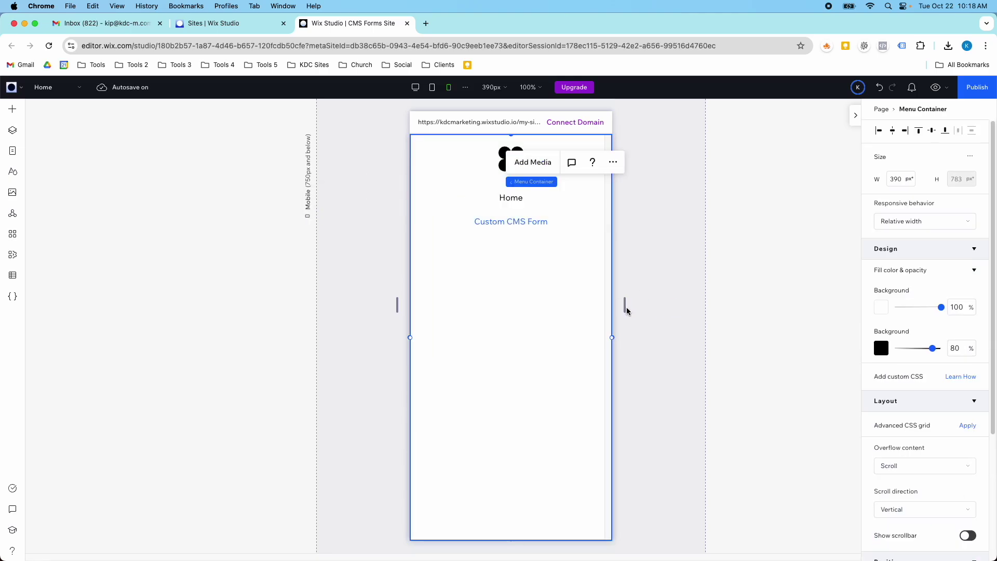
{"action": "left_click_drag", "start_coordinate": [626, 309], "coordinate": [652, 318]}
Switch the flower logo's top margin unit from pixels to percentage (6.2%)
{"action": "left_click", "coordinate": [510, 161]}
{"action": "left_click", "coordinate": [511, 161]}
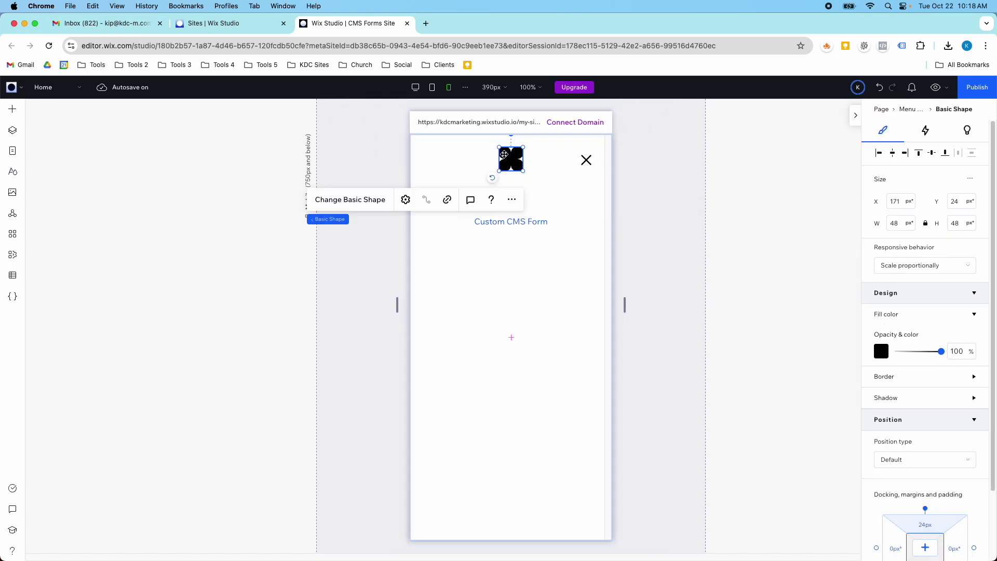
{"action": "scroll", "coordinate": [884, 463], "scroll_direction": "down", "scroll_amount": 1}
{"action": "left_click", "coordinate": [924, 506]}
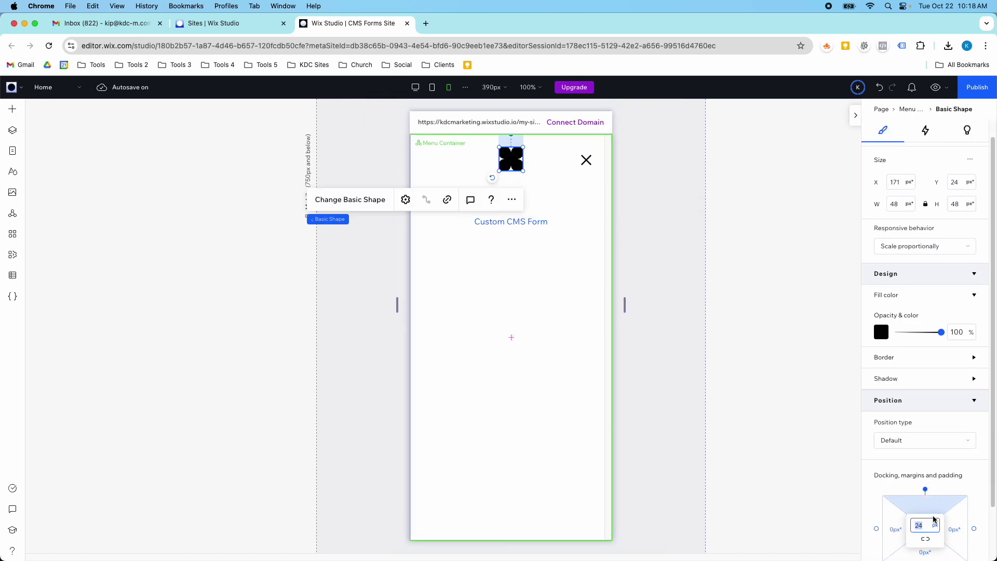
{"action": "left_click", "coordinate": [935, 526]}
{"action": "left_click", "coordinate": [894, 470]}
{"action": "left_click", "coordinate": [615, 198]}
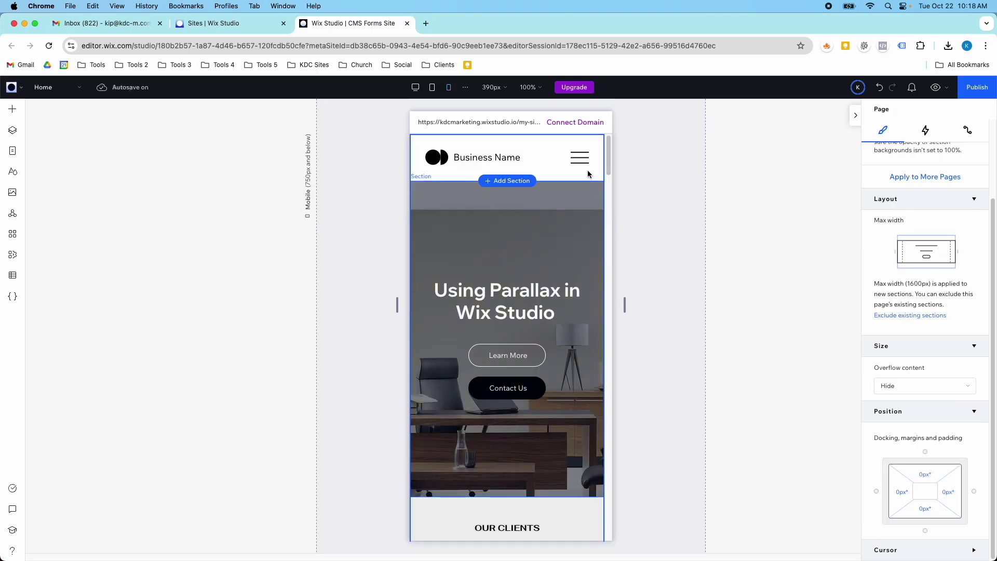
Check the open mobile menu with the preview widened to 750px, then close it
{"action": "left_click", "coordinate": [577, 154]}
{"action": "left_click", "coordinate": [561, 157]}
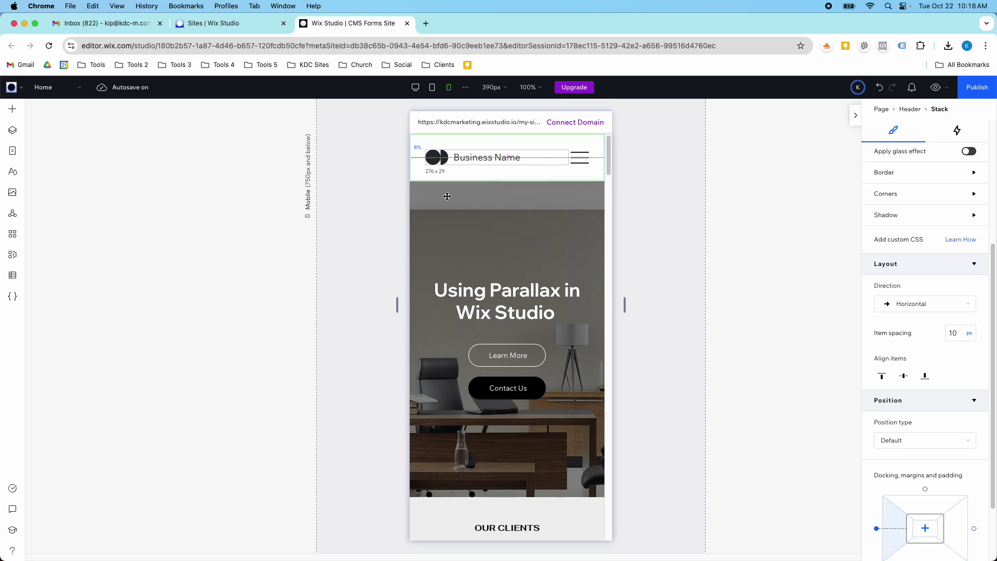
{"action": "left_click", "coordinate": [585, 160]}
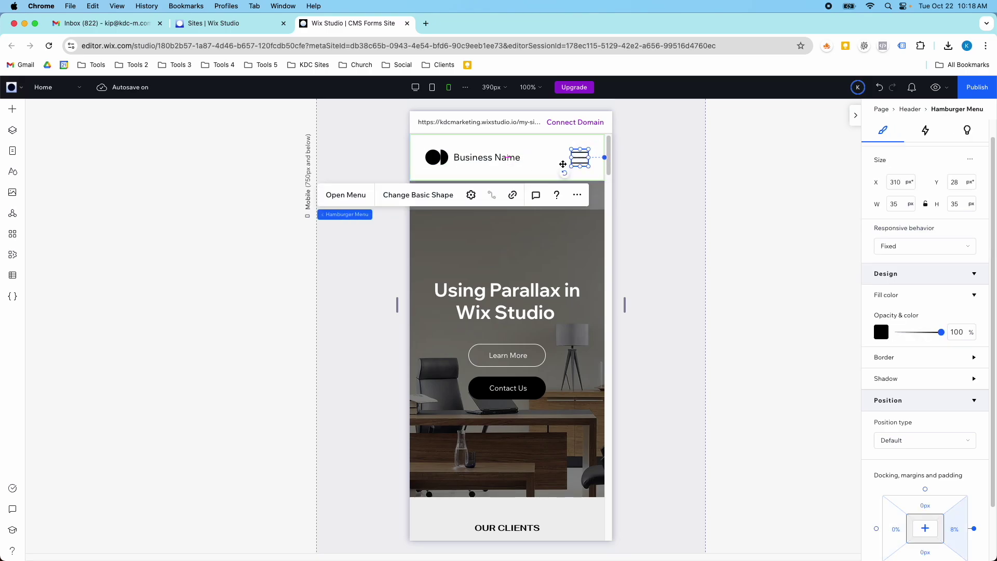
{"action": "left_click", "coordinate": [354, 193]}
{"action": "mouse_move", "coordinate": [625, 305]}
{"action": "left_mouse_down"}
{"action": "mouse_move", "coordinate": [771, 310]}
{"action": "mouse_move", "coordinate": [628, 315]}
{"action": "mouse_move", "coordinate": [703, 310]}
{"action": "mouse_move", "coordinate": [625, 306]}
{"action": "left_mouse_up"}
{"action": "left_click", "coordinate": [593, 153]}
{"action": "left_click", "coordinate": [623, 211]}
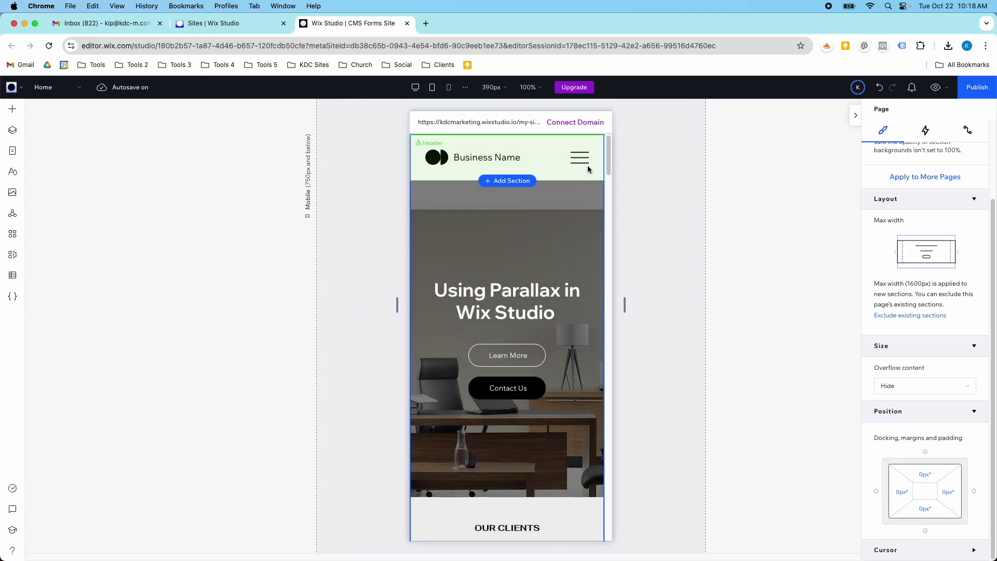
Reopen the mobile menu and widen the preview again to inspect the logo spacing
{"action": "left_click", "coordinate": [579, 160]}
{"action": "left_click", "coordinate": [579, 159]}
{"action": "left_click", "coordinate": [361, 195]}
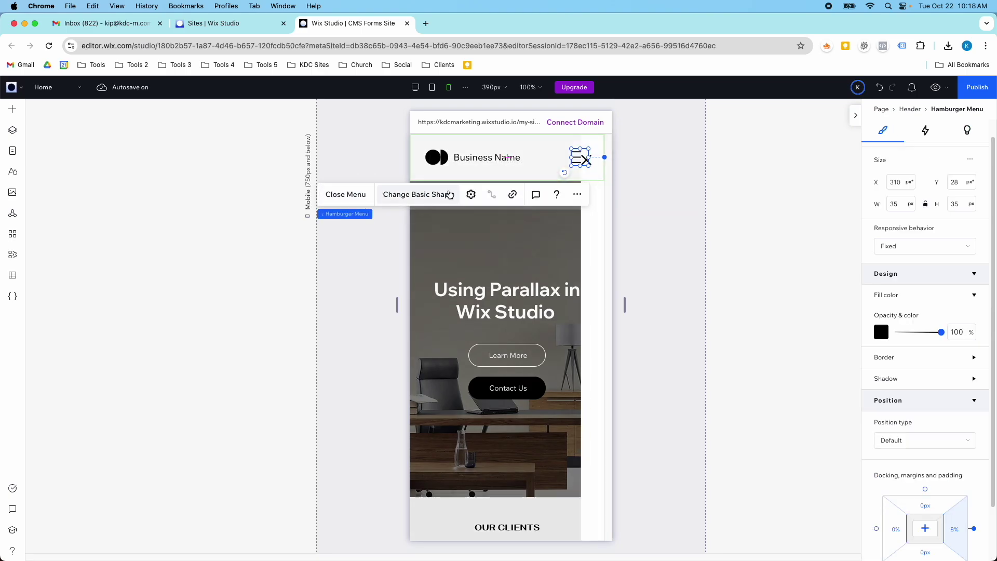
{"action": "left_click", "coordinate": [579, 180]}
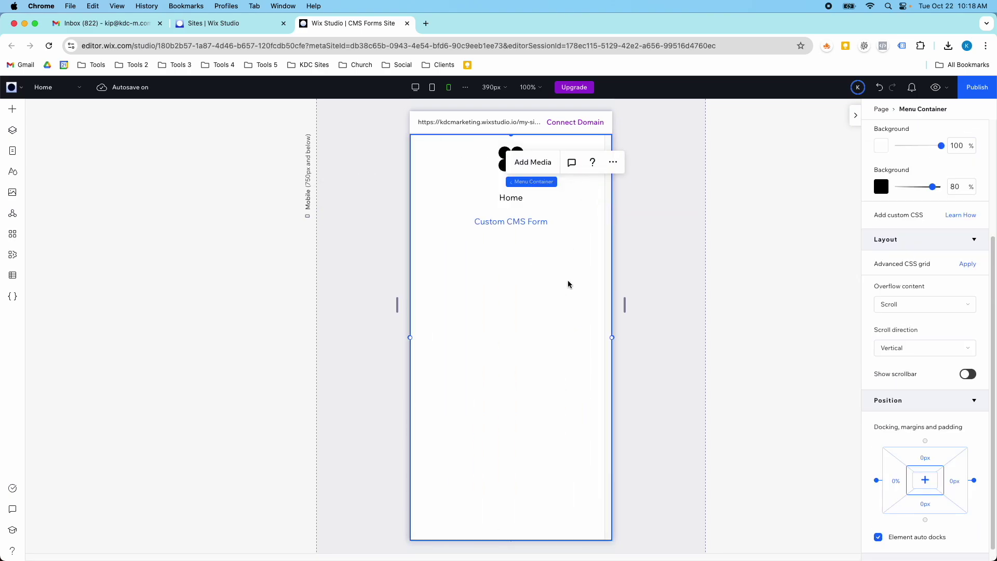
{"action": "mouse_move", "coordinate": [397, 306]}
{"action": "left_mouse_down"}
{"action": "mouse_move", "coordinate": [314, 307]}
{"action": "mouse_move", "coordinate": [399, 319]}
{"action": "left_mouse_up"}
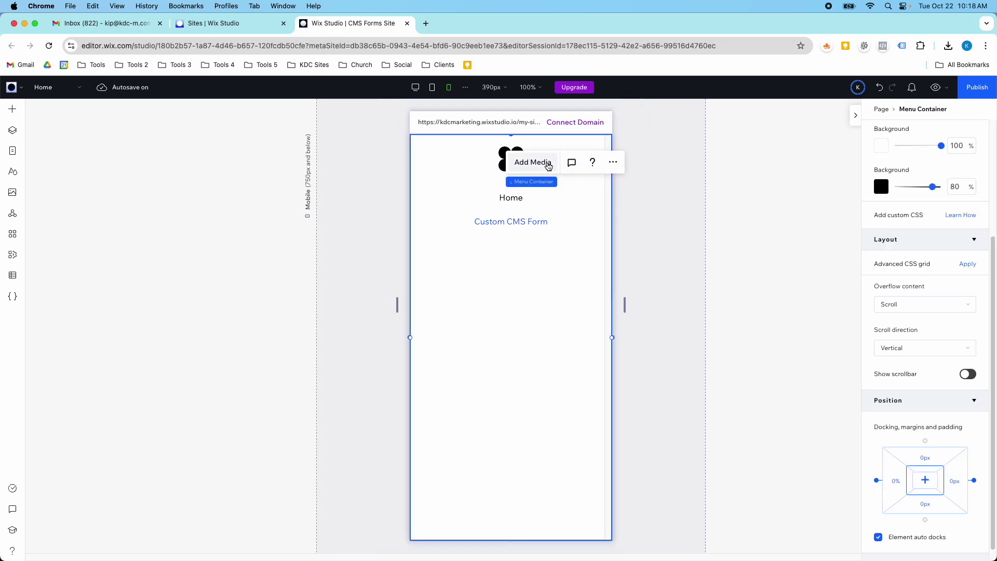
{"action": "left_click", "coordinate": [496, 222]}
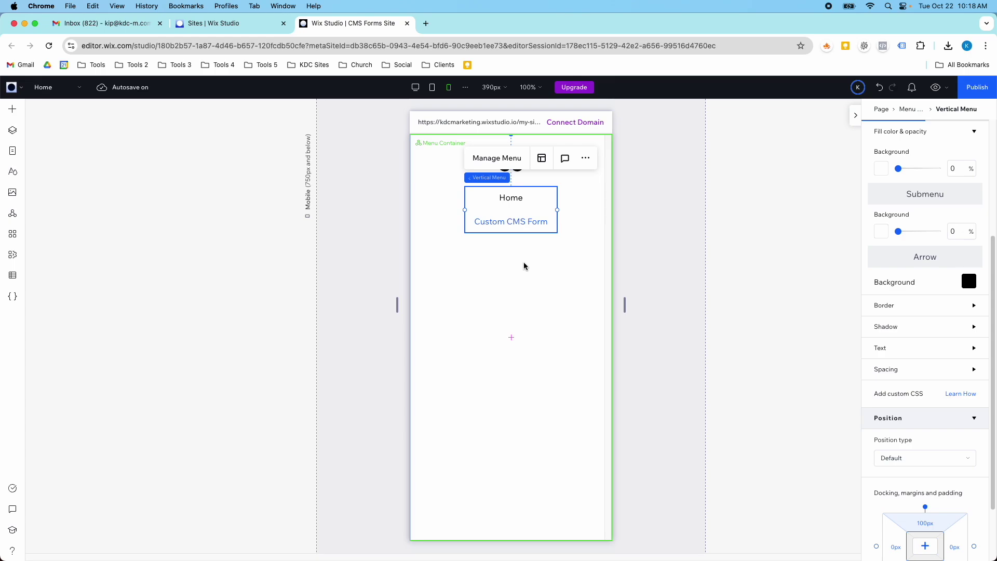
{"action": "left_click", "coordinate": [471, 312]}
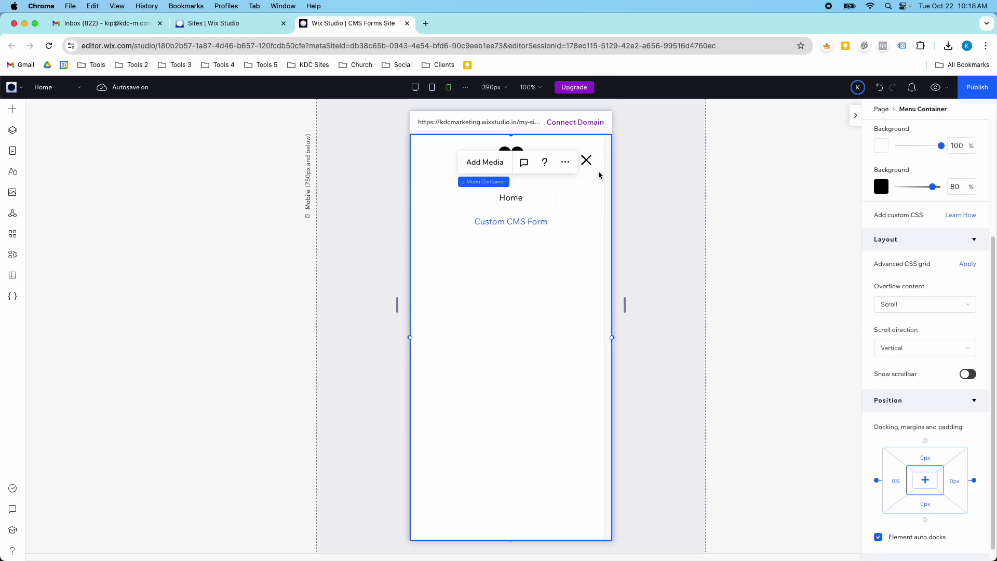
{"action": "left_click_drag", "start_coordinate": [397, 305], "coordinate": [395, 324]}
{"action": "left_click", "coordinate": [509, 160]}
Switch the flower logo's top margin back to pixels and set its responsive behaviour to Fixed
{"action": "left_click", "coordinate": [512, 148]}
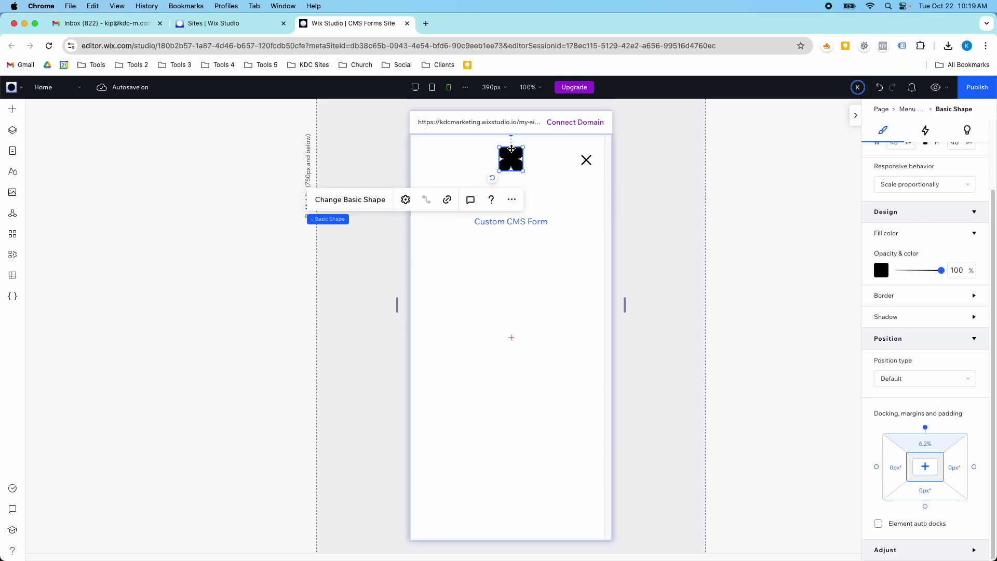
{"action": "left_click", "coordinate": [924, 443]}
{"action": "left_click", "coordinate": [936, 462]}
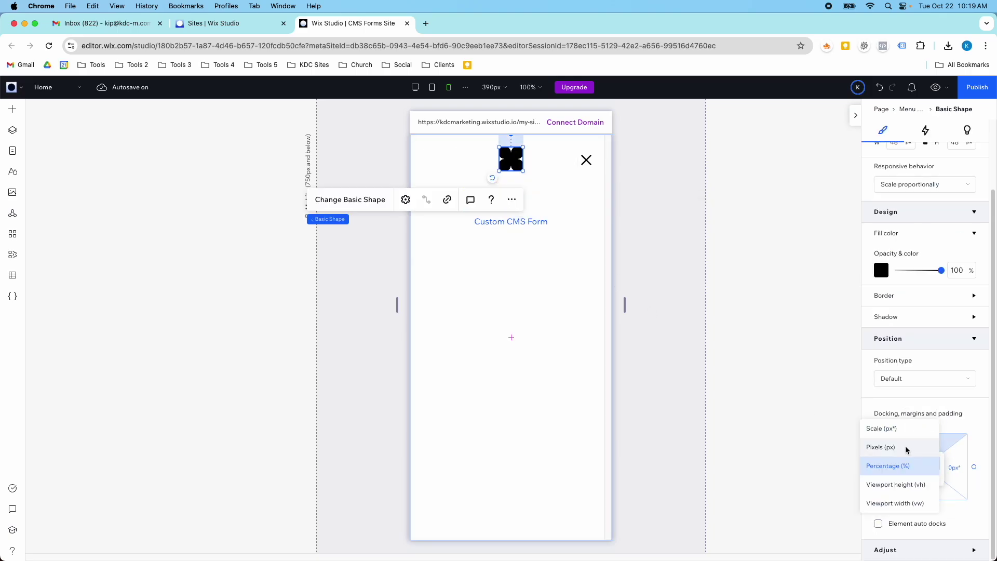
{"action": "left_click", "coordinate": [906, 447]}
{"action": "scroll", "coordinate": [906, 291], "scroll_direction": "up", "scroll_amount": 3}
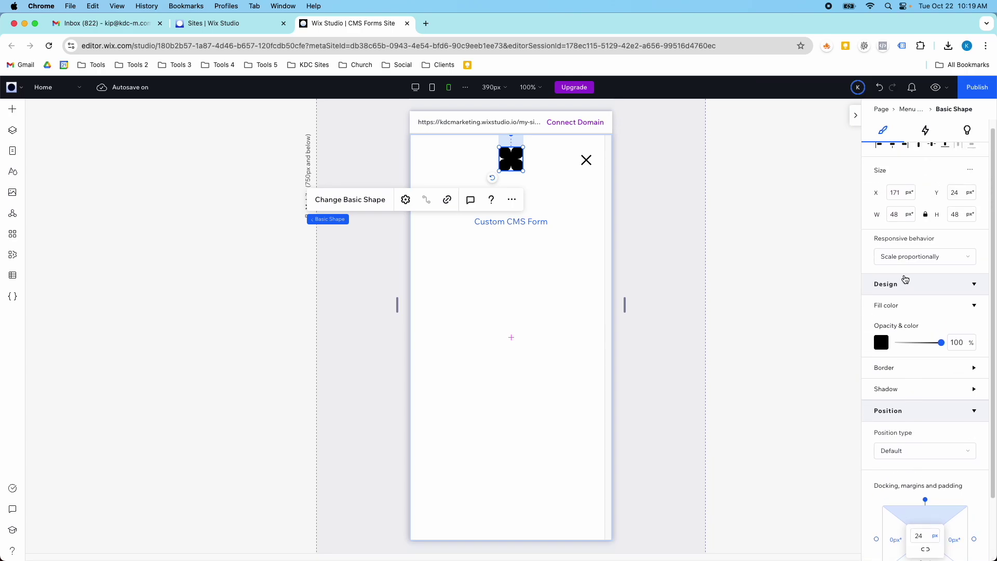
{"action": "left_click", "coordinate": [904, 270]}
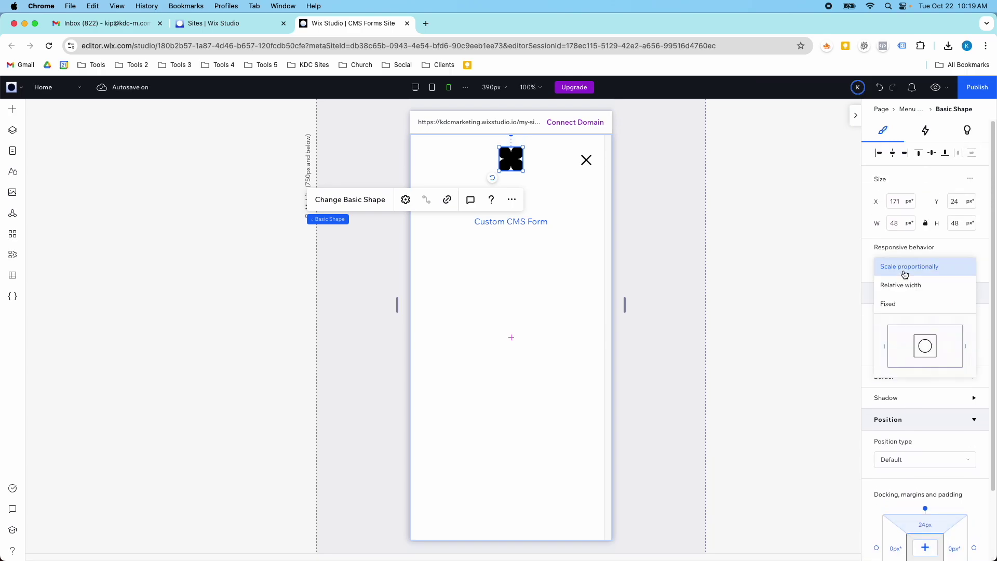
{"action": "left_click", "coordinate": [905, 303]}
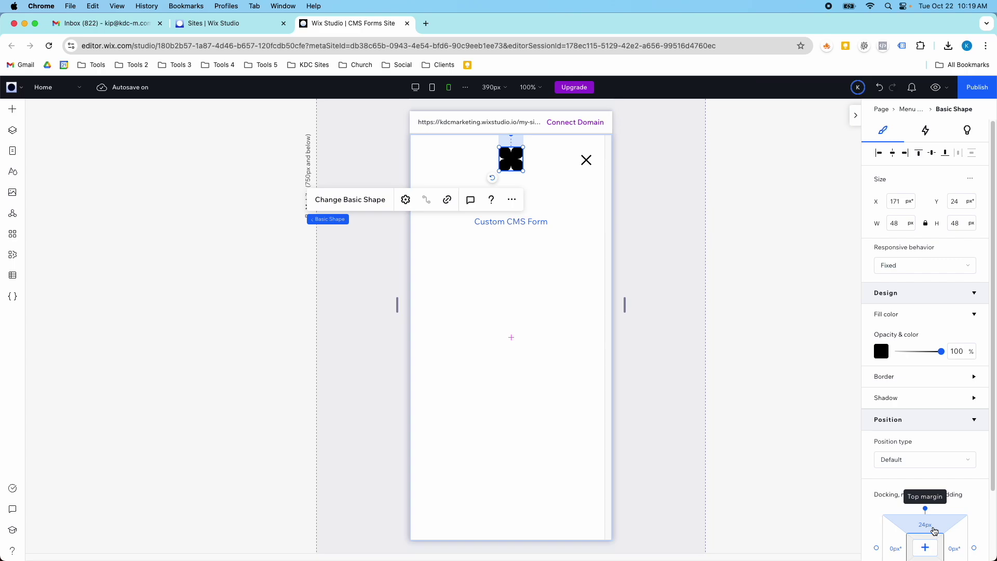
Confirm the 24 px top margin and preview the open menu at 742px wide
{"action": "left_click", "coordinate": [929, 530]}
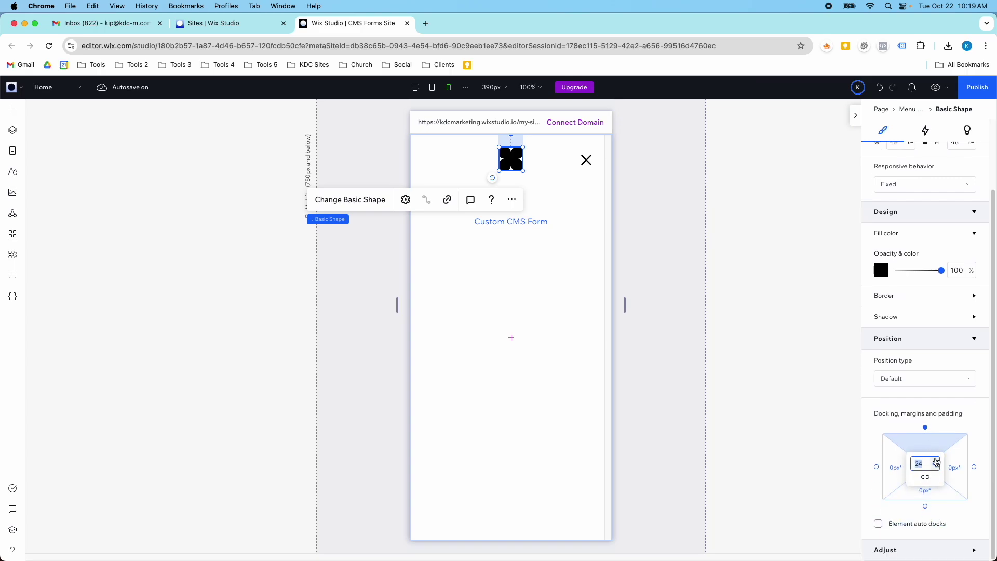
{"action": "left_click", "coordinate": [936, 462]}
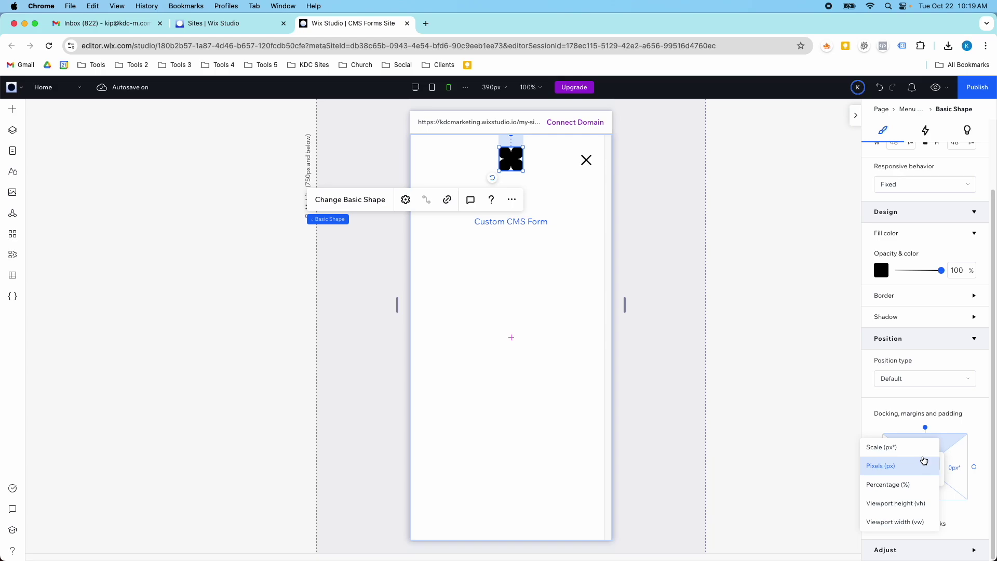
{"action": "left_click", "coordinate": [898, 465]}
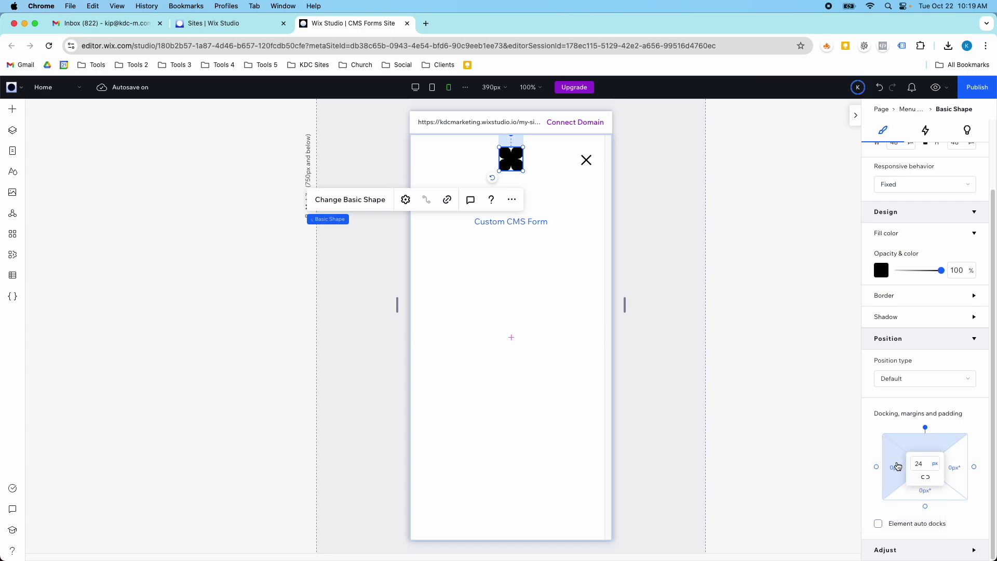
{"action": "left_click_drag", "start_coordinate": [625, 305], "coordinate": [618, 327]}
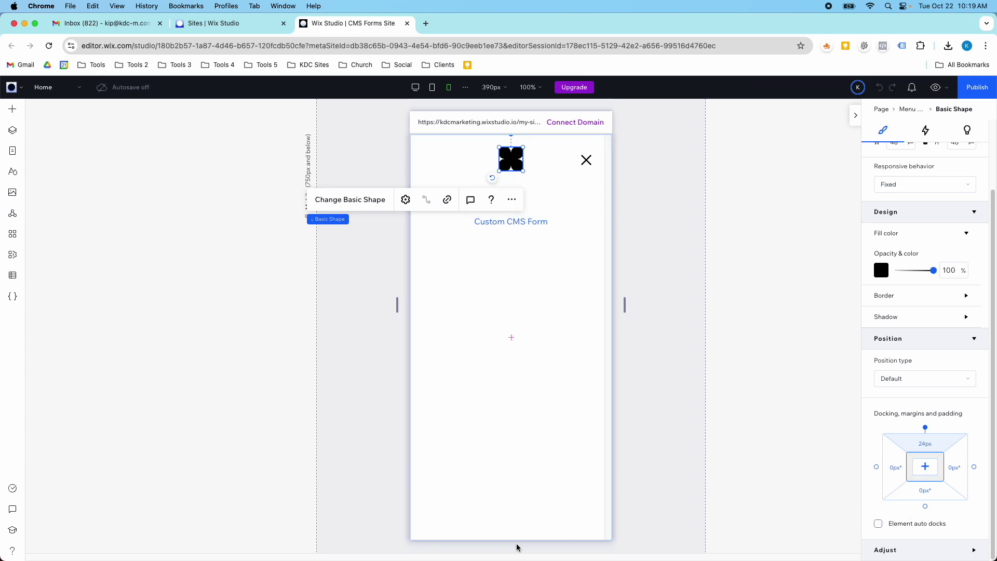
{"action": "left_click", "coordinate": [926, 429]}
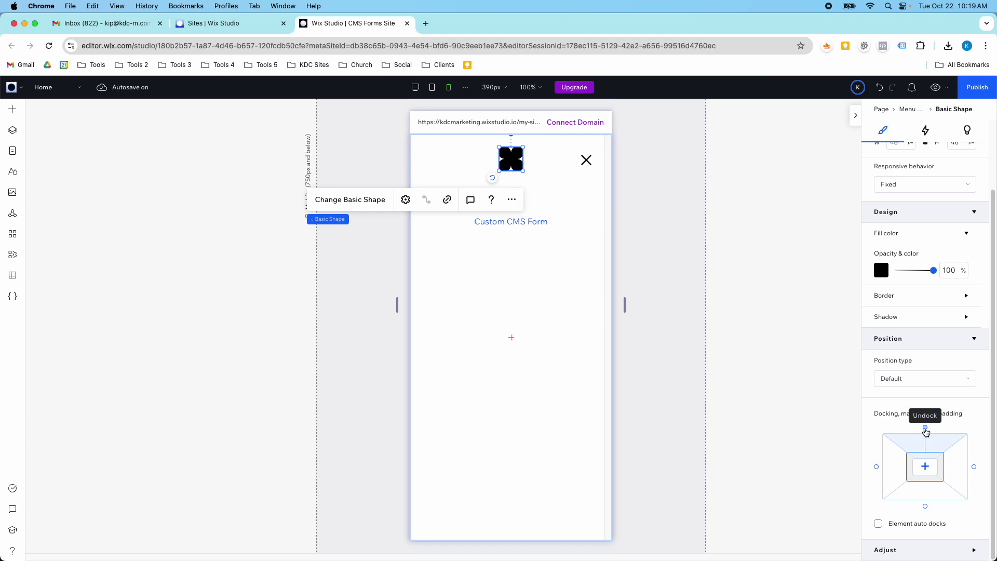
{"action": "left_click", "coordinate": [922, 449]}
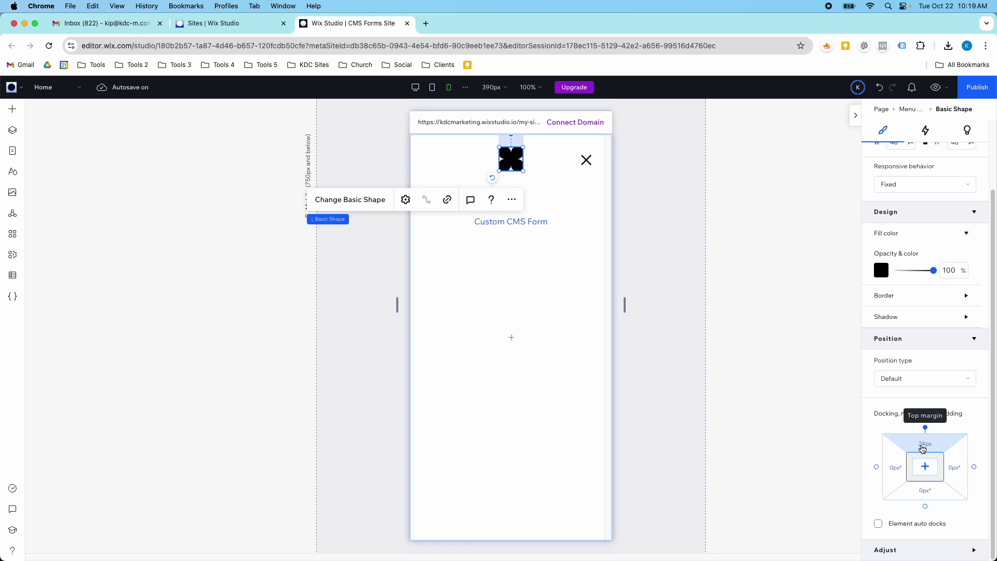
{"action": "left_click", "coordinate": [586, 160]}
{"action": "scroll", "coordinate": [916, 493], "scroll_direction": "down", "scroll_amount": 3}
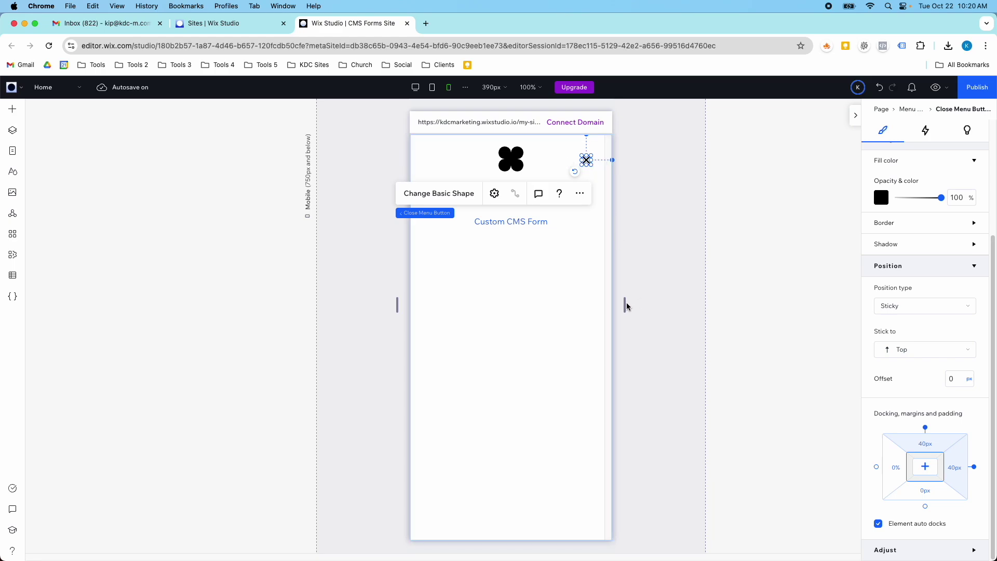
{"action": "left_click_drag", "start_coordinate": [625, 304], "coordinate": [613, 264]}
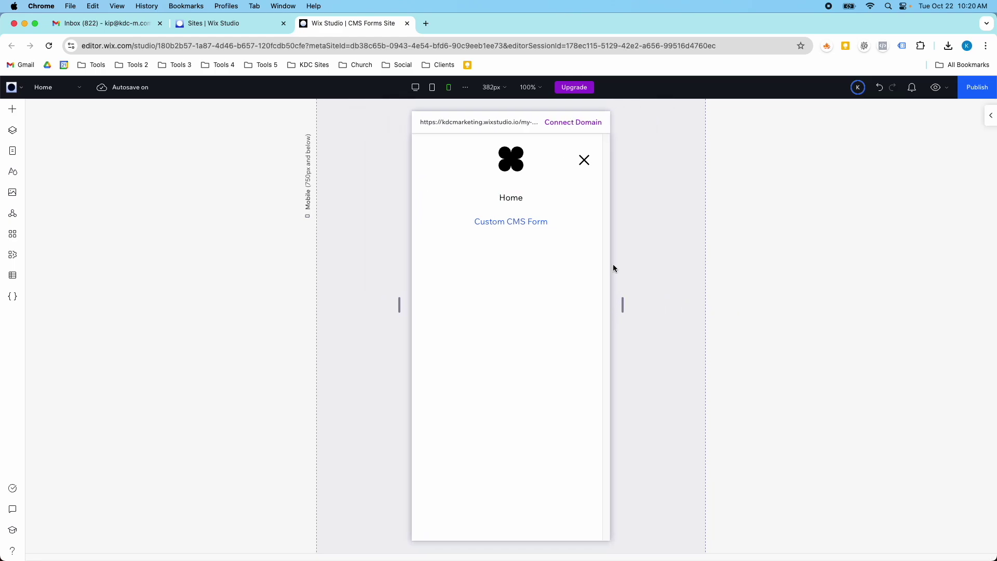
{"action": "left_click", "coordinate": [585, 160]}
{"action": "left_click", "coordinate": [516, 166]}
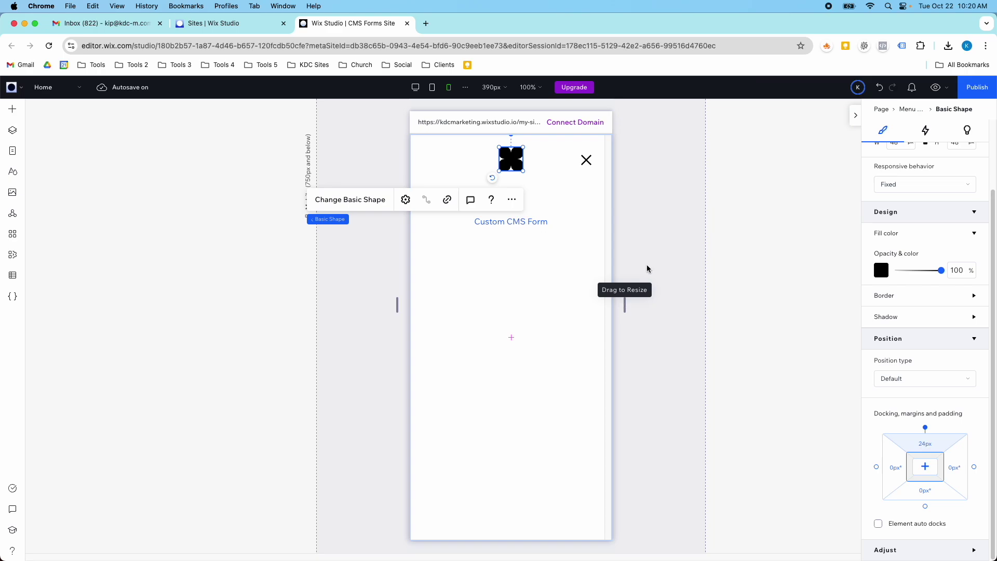
Close the mobile menu overlay and test the 390px header at a narrower width
{"action": "left_click", "coordinate": [586, 159]}
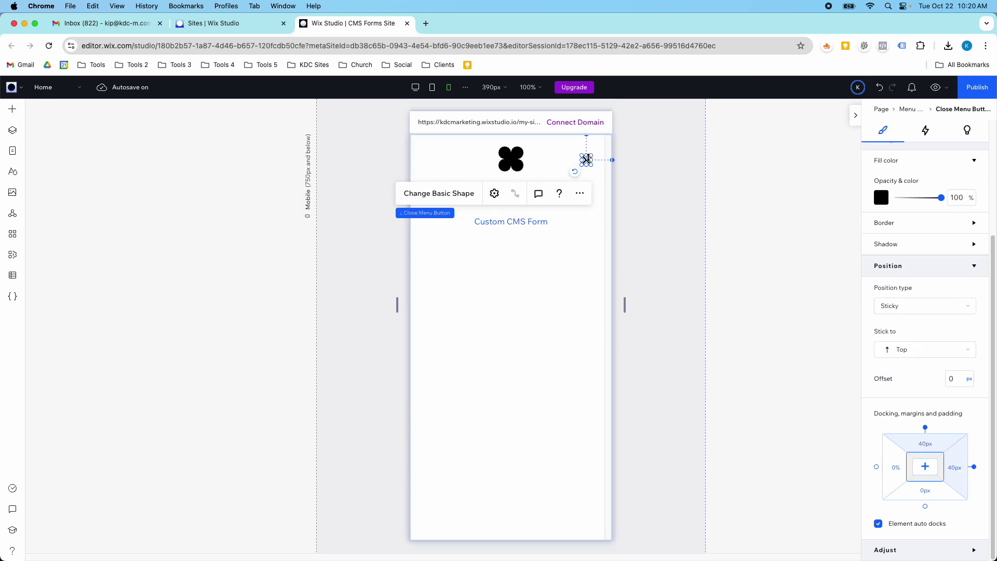
{"action": "left_click", "coordinate": [383, 181]}
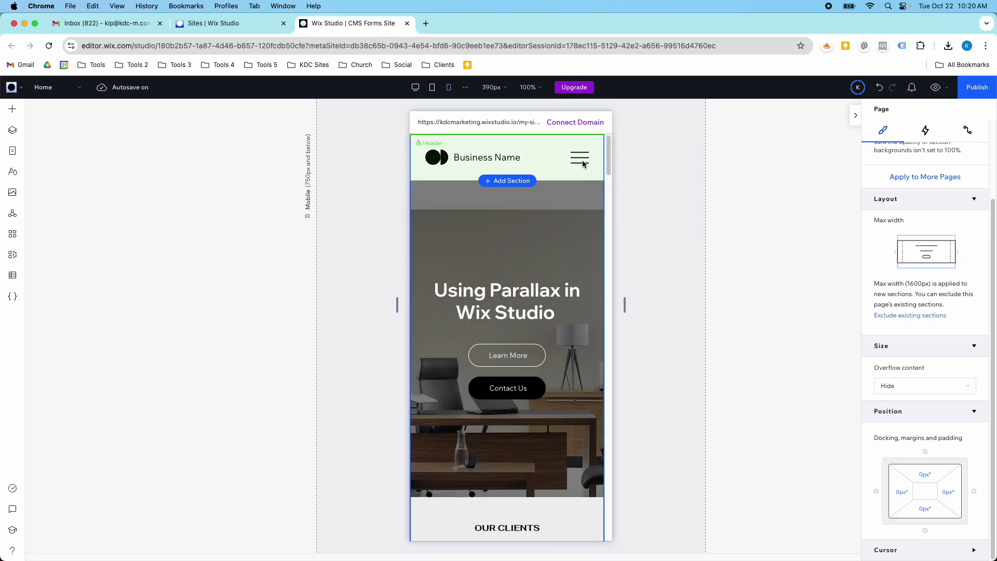
{"action": "left_click", "coordinate": [580, 157]}
{"action": "left_click", "coordinate": [580, 157]}
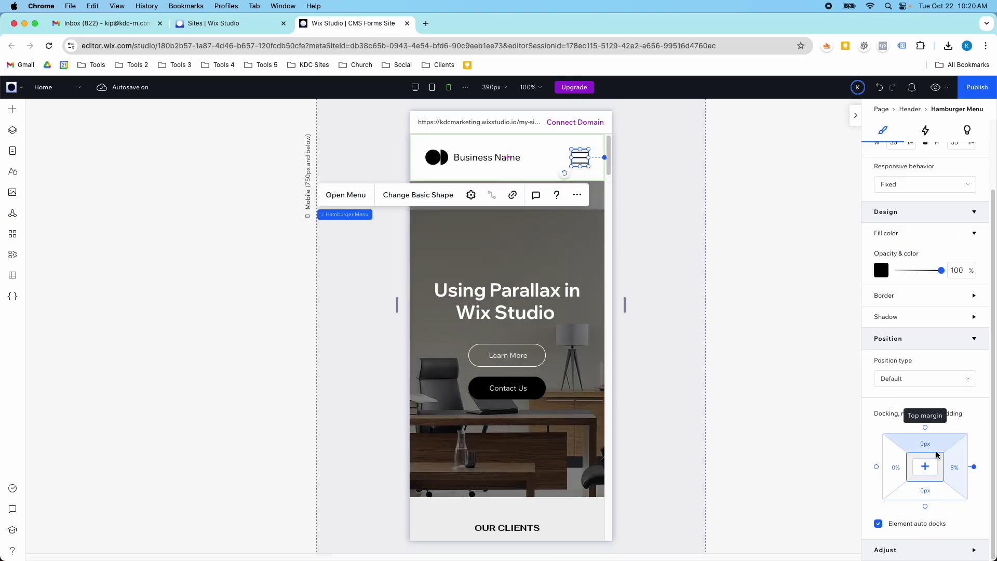
{"action": "mouse_move", "coordinate": [628, 310]}
{"action": "left_mouse_down"}
{"action": "mouse_move", "coordinate": [663, 307]}
{"action": "mouse_move", "coordinate": [577, 309]}
{"action": "mouse_move", "coordinate": [665, 305]}
{"action": "mouse_move", "coordinate": [623, 312]}
{"action": "left_mouse_up"}
{"action": "left_click", "coordinate": [477, 162]}
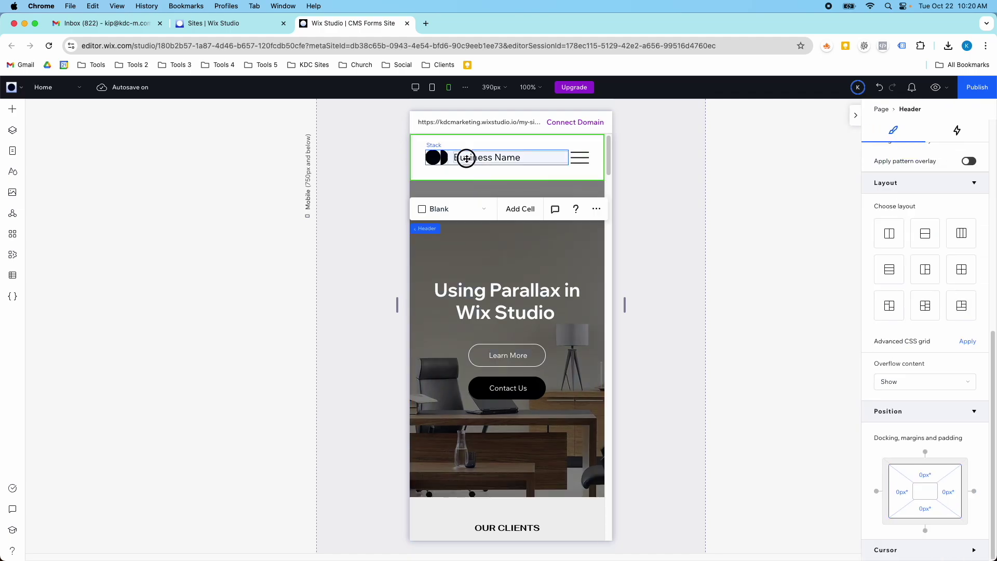
{"action": "scroll", "coordinate": [888, 475], "scroll_direction": "down", "scroll_amount": 3}
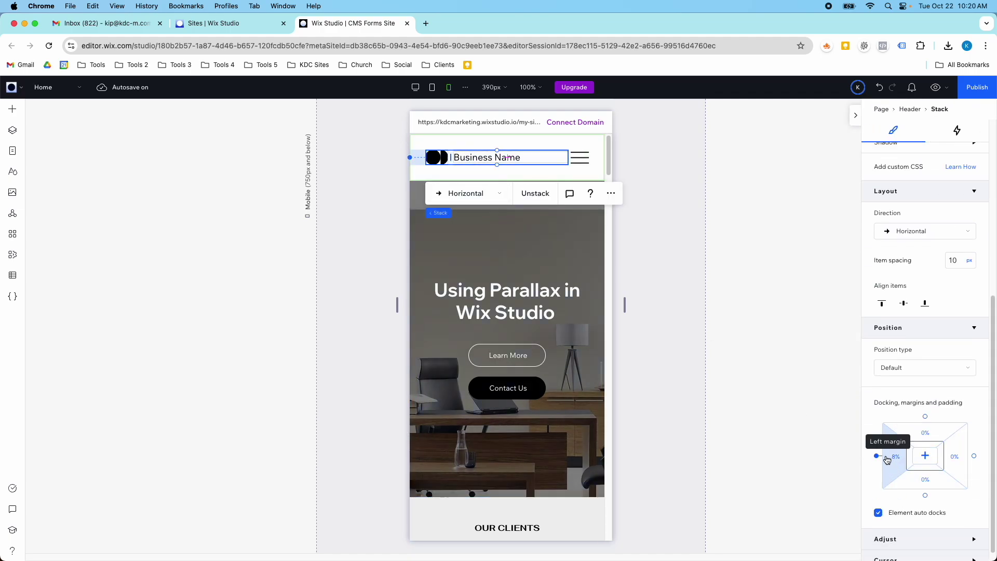
Dock the hamburger icon with a 24 px right margin
{"action": "left_click", "coordinate": [575, 156]}
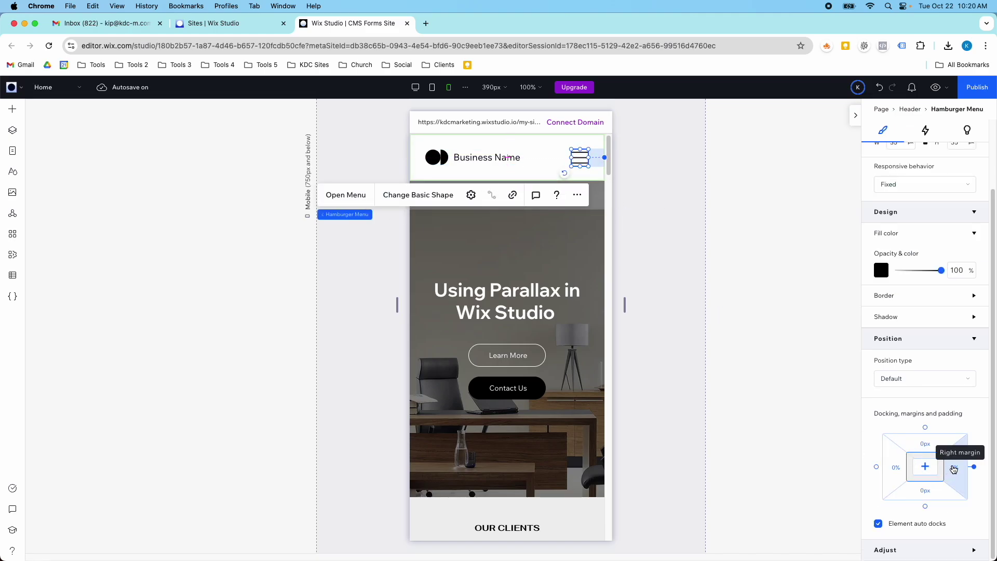
{"action": "left_click", "coordinate": [937, 465]}
{"action": "left_click", "coordinate": [908, 455]}
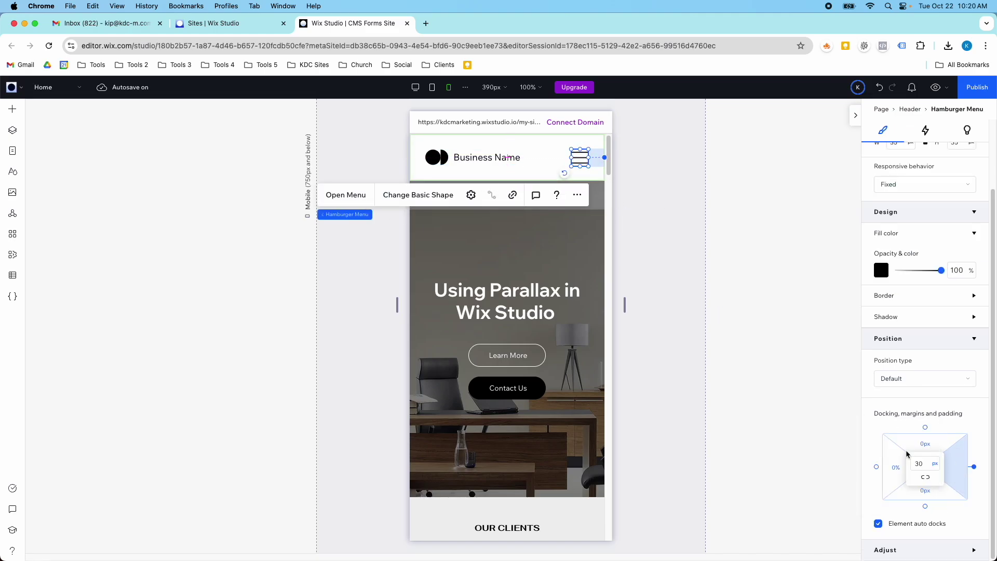
{"action": "left_click", "coordinate": [925, 463]}
Give the logo-and-Business Name stack a 24 px left margin, then test another canvas width
{"action": "left_click", "coordinate": [438, 157]}
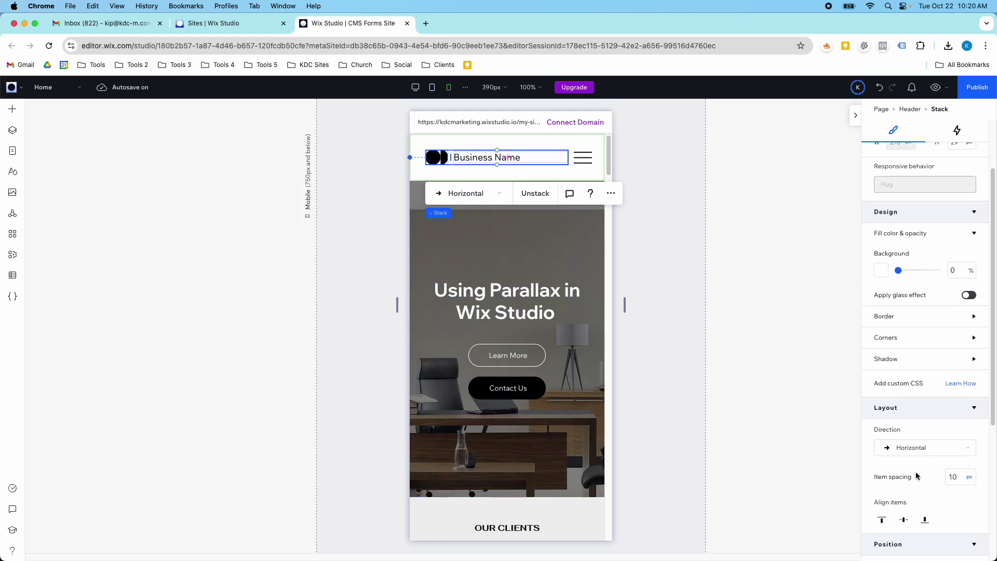
{"action": "scroll", "coordinate": [941, 470], "scroll_direction": "down", "scroll_amount": 5}
{"action": "left_click", "coordinate": [894, 449]}
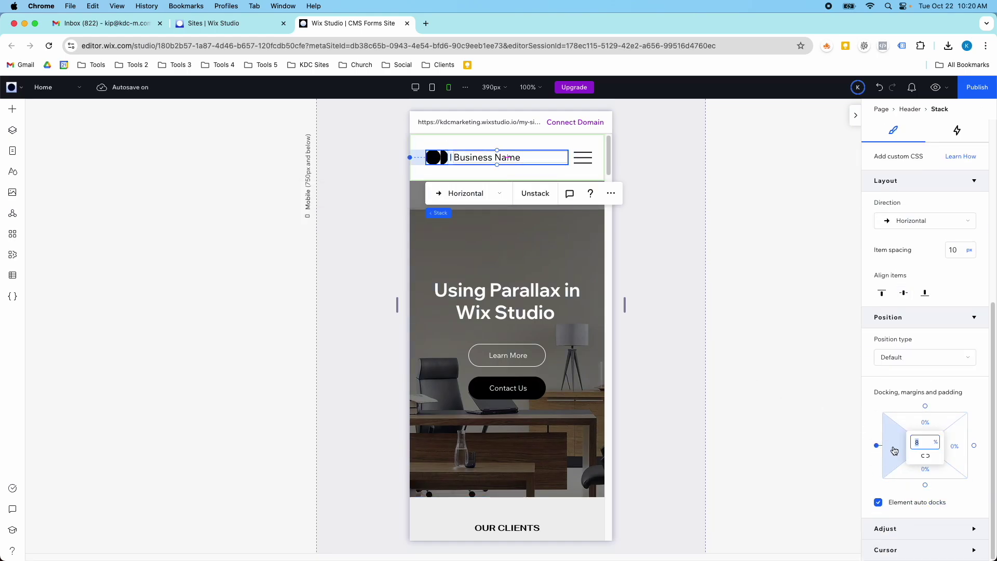
{"action": "left_click", "coordinate": [935, 442]}
{"action": "left_click", "coordinate": [901, 428]}
{"action": "type", "text": "24"}
{"action": "key", "text": "Return"}
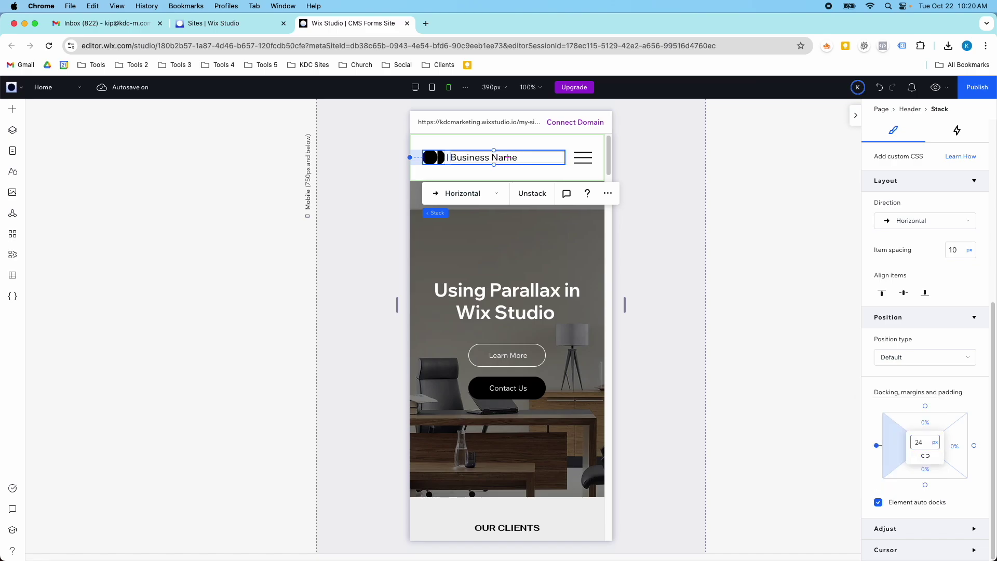
{"action": "mouse_move", "coordinate": [624, 306]}
{"action": "left_mouse_down"}
{"action": "mouse_move", "coordinate": [675, 305]}
{"action": "mouse_move", "coordinate": [614, 310]}
{"action": "mouse_move", "coordinate": [670, 307]}
{"action": "mouse_move", "coordinate": [625, 305]}
{"action": "left_mouse_up"}
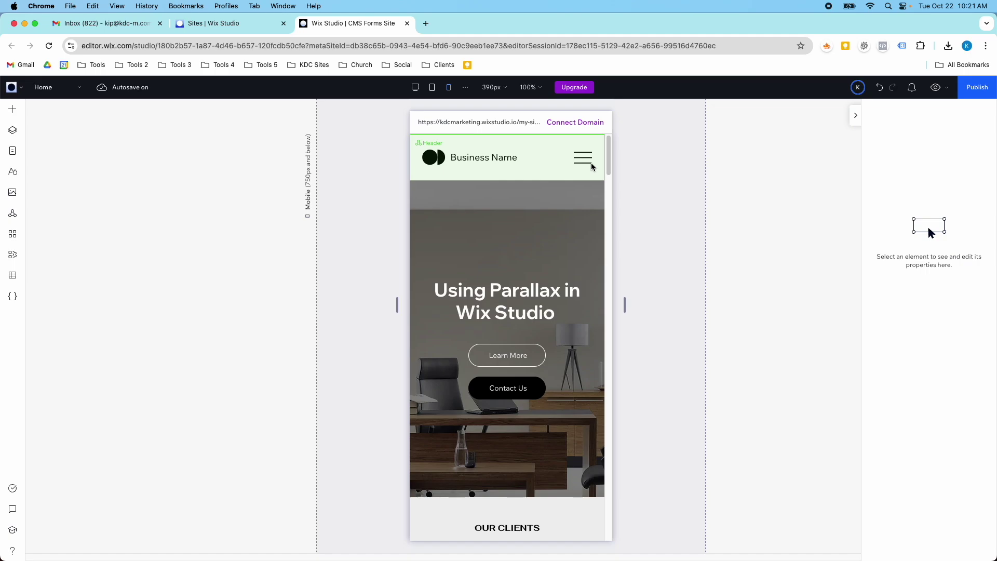
Re-dock the hamburger icon left then right, keeping its 24 px right margin without auto docking
{"action": "left_click", "coordinate": [582, 157]}
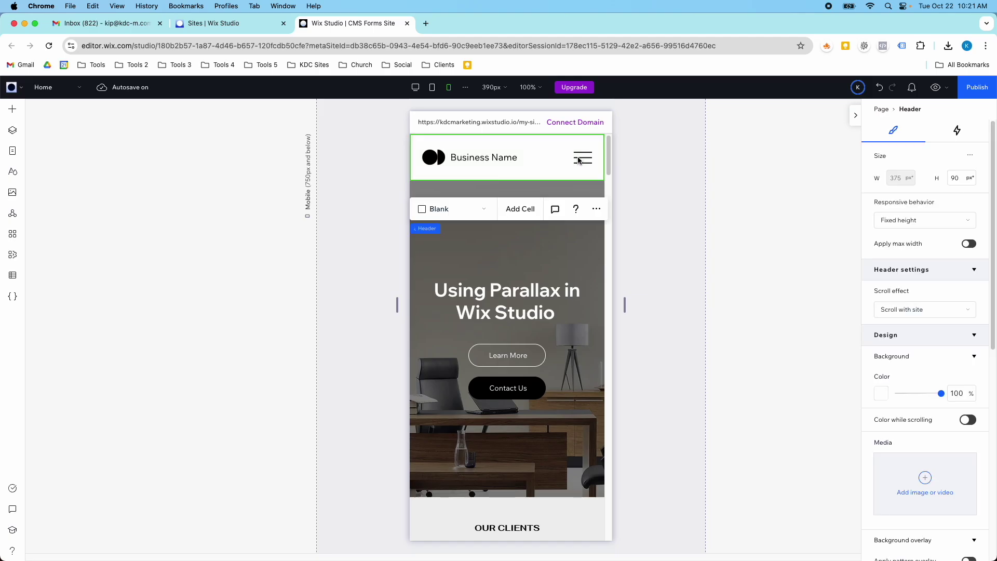
{"action": "left_click", "coordinate": [582, 157]}
{"action": "scroll", "coordinate": [901, 425], "scroll_direction": "down", "scroll_amount": 3}
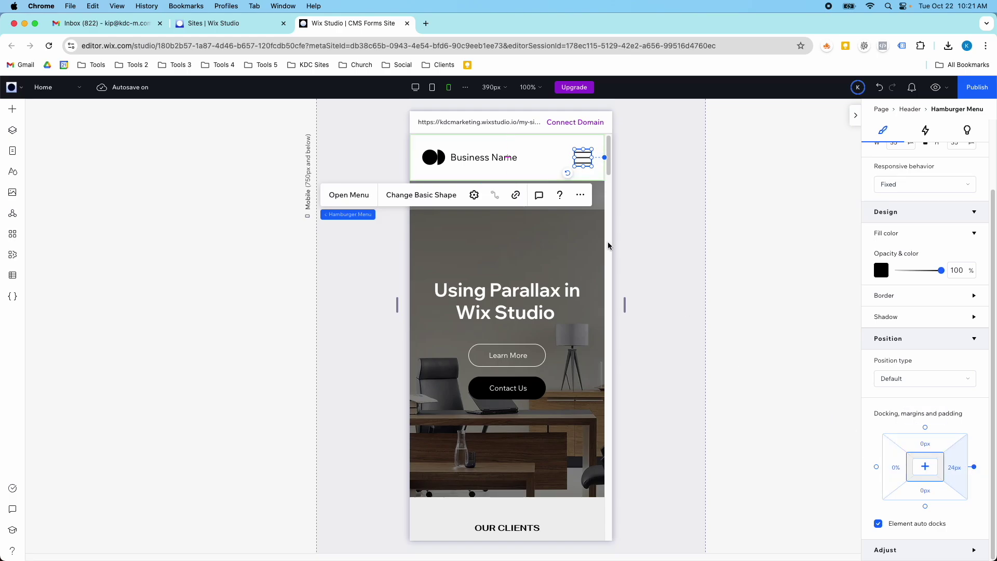
{"action": "left_click", "coordinate": [485, 162]}
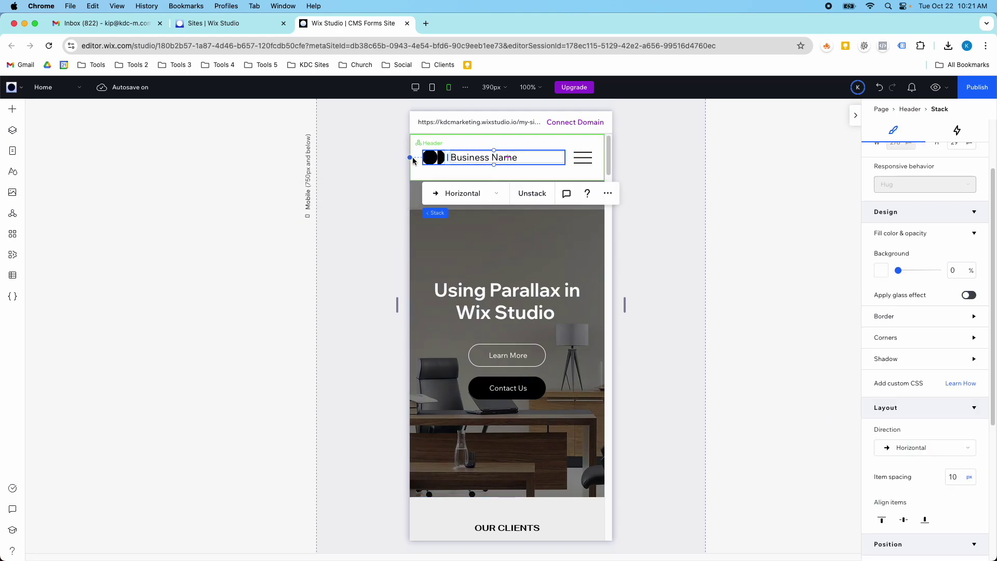
{"action": "left_click", "coordinate": [577, 161]}
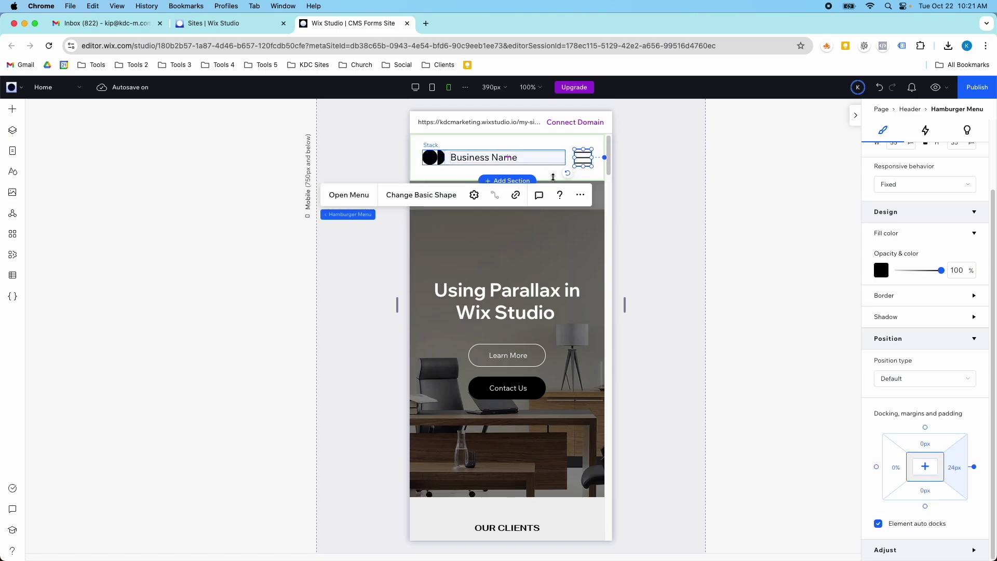
{"action": "left_click", "coordinate": [877, 467]}
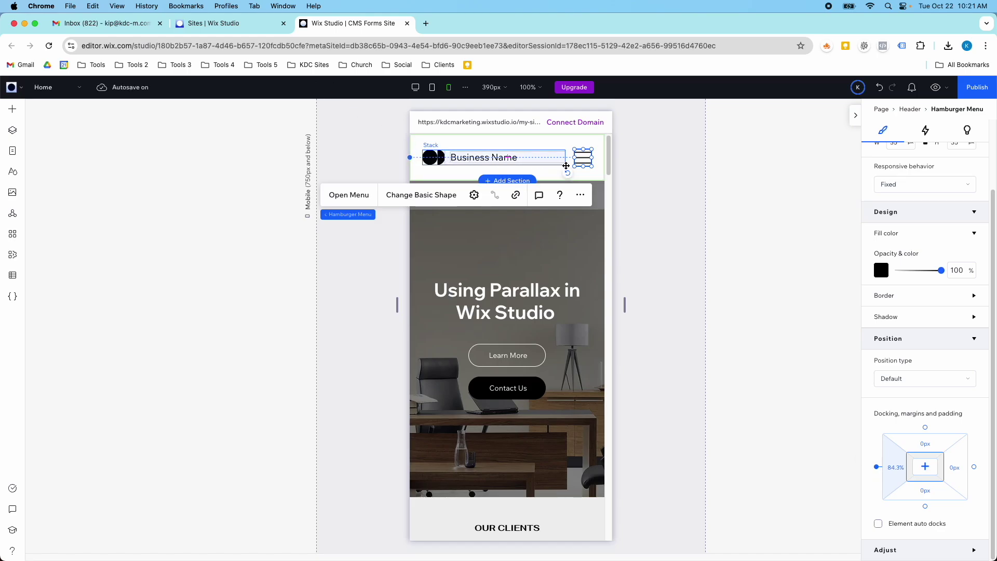
{"action": "left_click", "coordinate": [974, 467]}
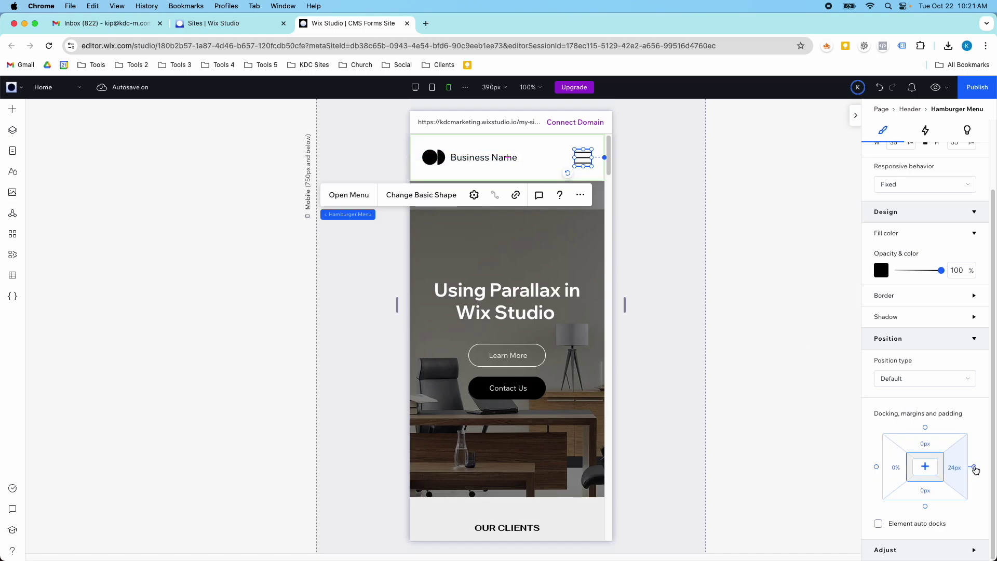